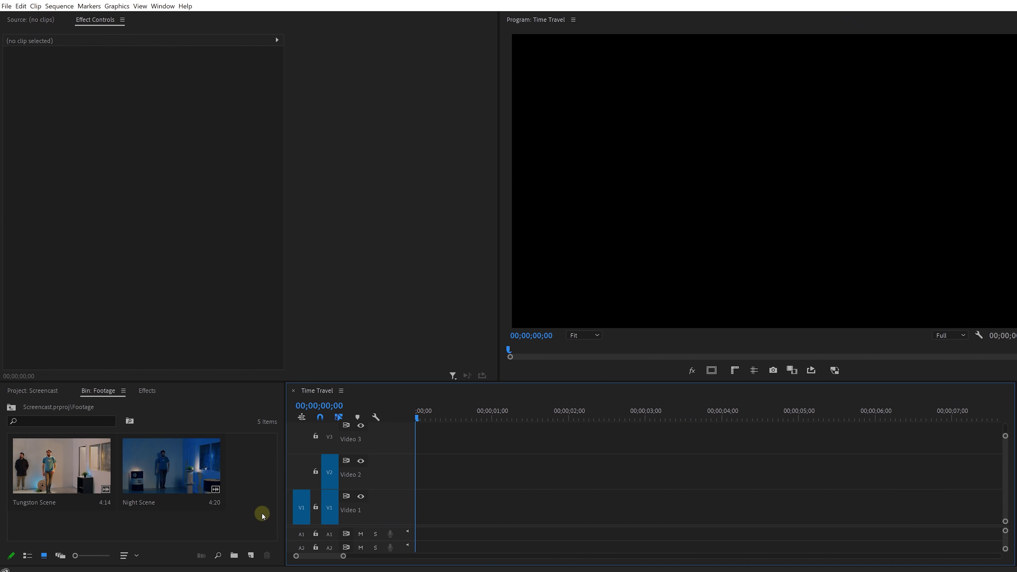
Put Night Scene on Video 1 and Tungston Scene on Video 2 at 02;24, preview, then select Tungston Scene.
{"action": "left_click_drag", "start_coordinate": [383, 490], "coordinate": [387, 503]}
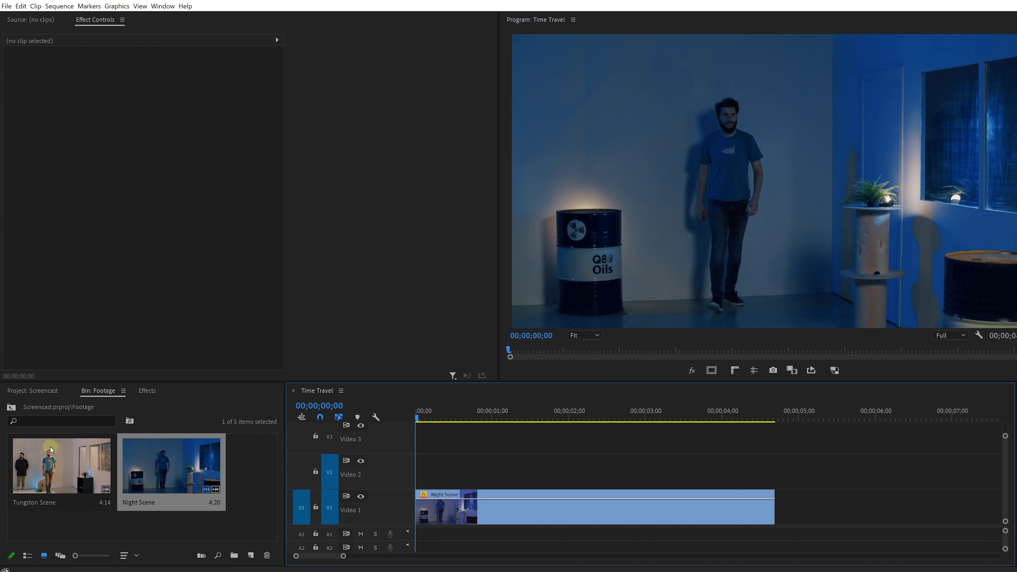
{"action": "left_click_drag", "start_coordinate": [50, 449], "coordinate": [631, 471]}
{"action": "key", "text": "space"}
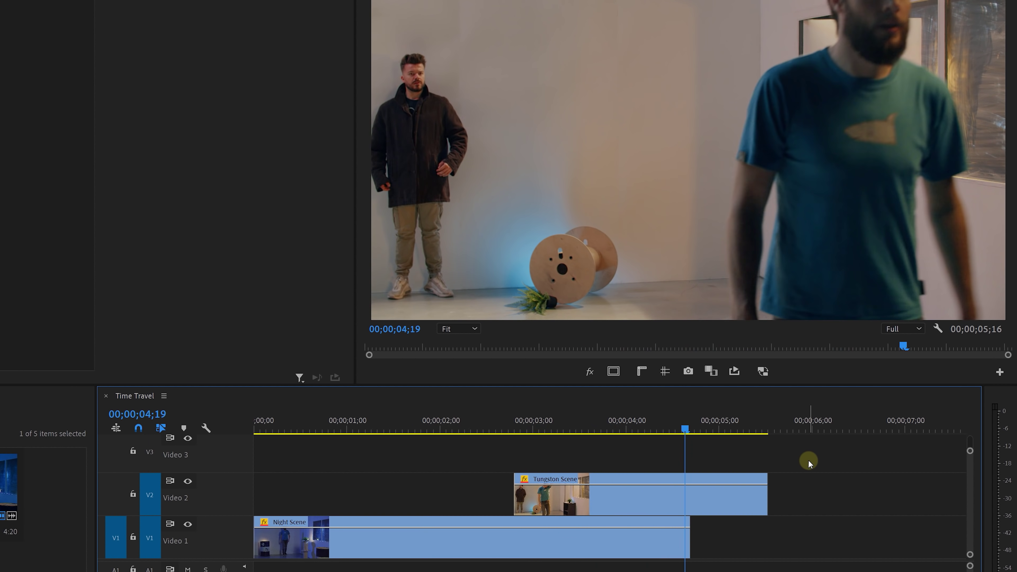
{"action": "key", "text": "Up"}
{"action": "key", "text": "Up"}
{"action": "left_click", "coordinate": [559, 506]}
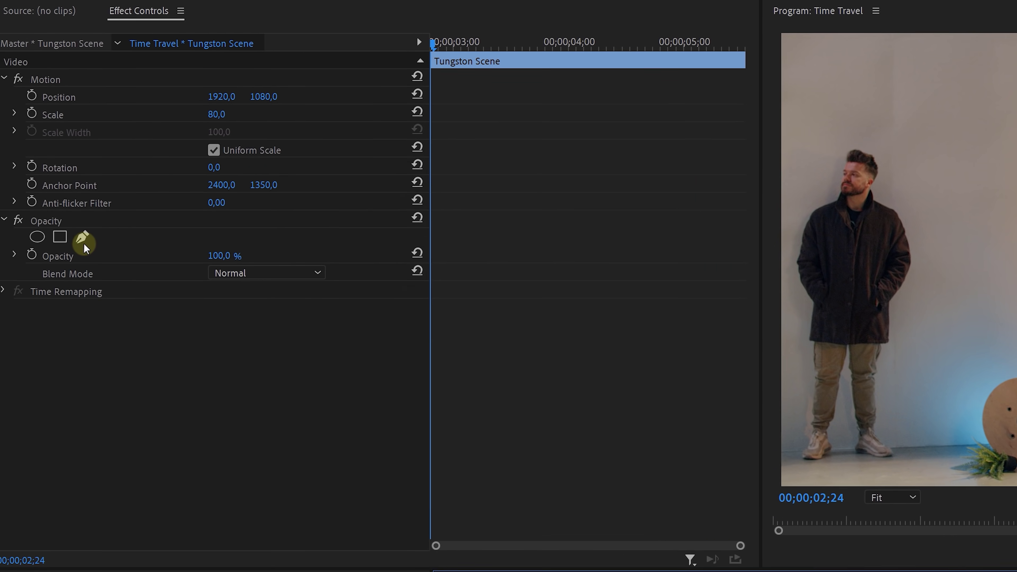
Start a freehand mask on Tungston Scene's Opacity with a point on the man's face.
{"action": "left_click", "coordinate": [92, 242]}
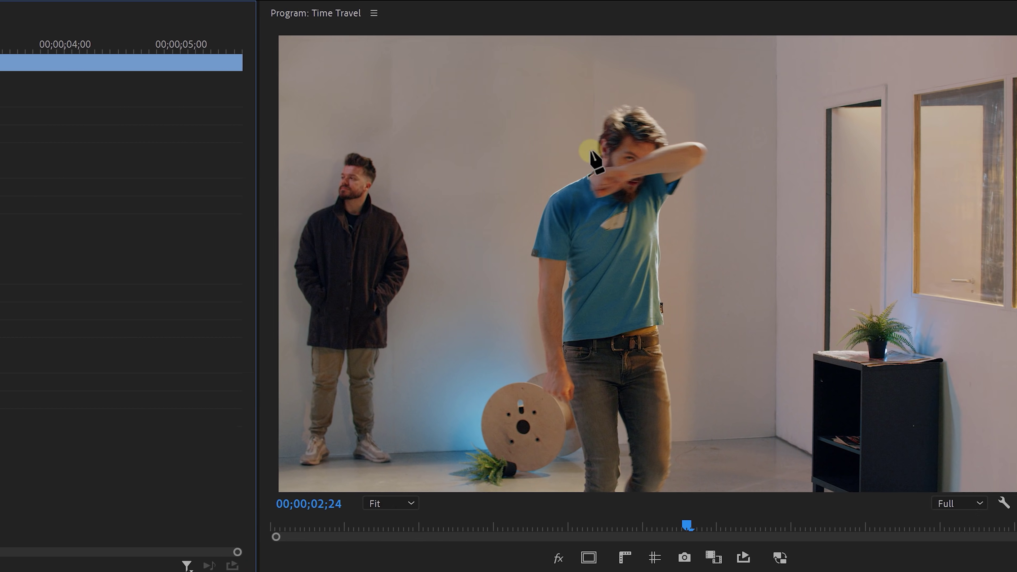
{"action": "left_click", "coordinate": [533, 148]}
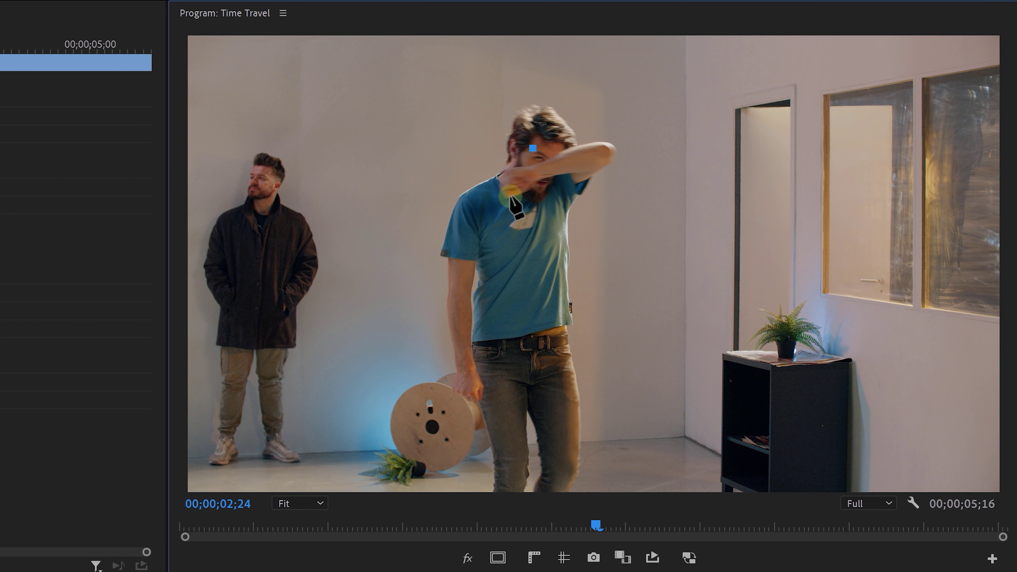
{"action": "left_click", "coordinate": [533, 148]}
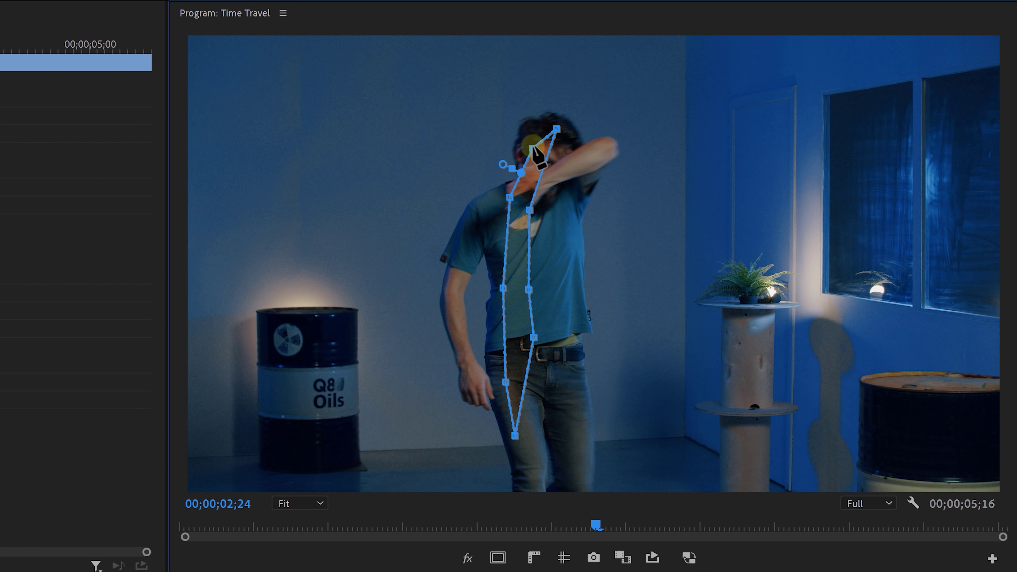
Keyframe the Mask Path and reshape the mask to surround the room a few frames later.
{"action": "left_click", "coordinate": [57, 275]}
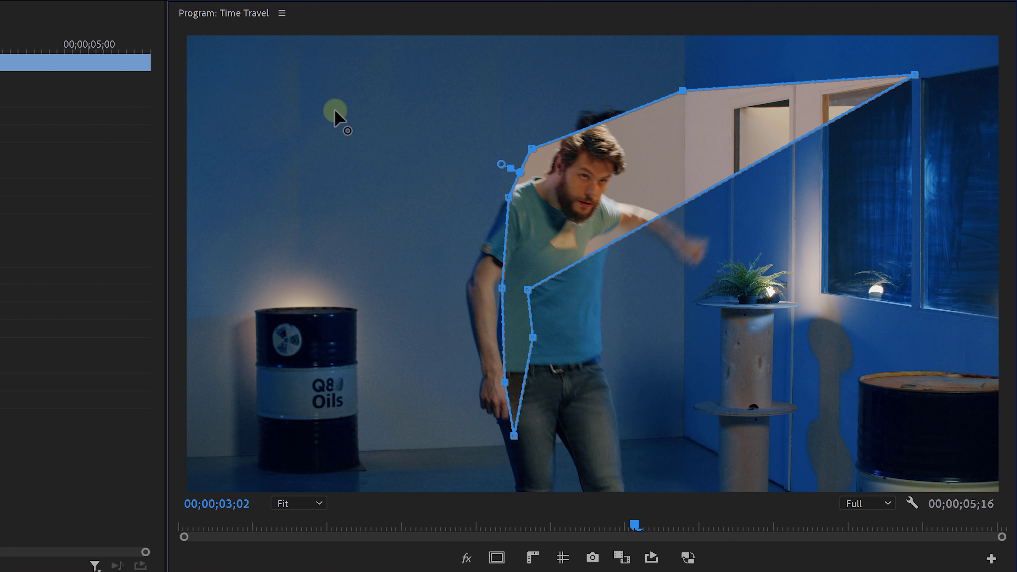
{"action": "left_click", "coordinate": [970, 87]}
{"action": "left_click", "coordinate": [514, 437]}
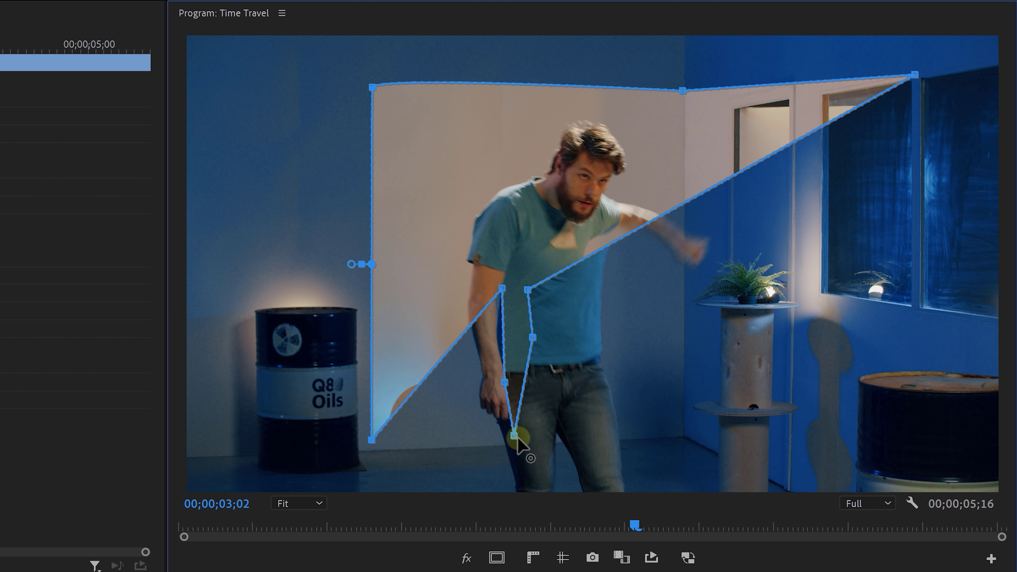
{"action": "left_click_drag", "start_coordinate": [528, 289], "coordinate": [950, 334]}
{"action": "left_click_drag", "start_coordinate": [533, 337], "coordinate": [856, 363]}
{"action": "left_click_drag", "start_coordinate": [691, 456], "coordinate": [765, 431]}
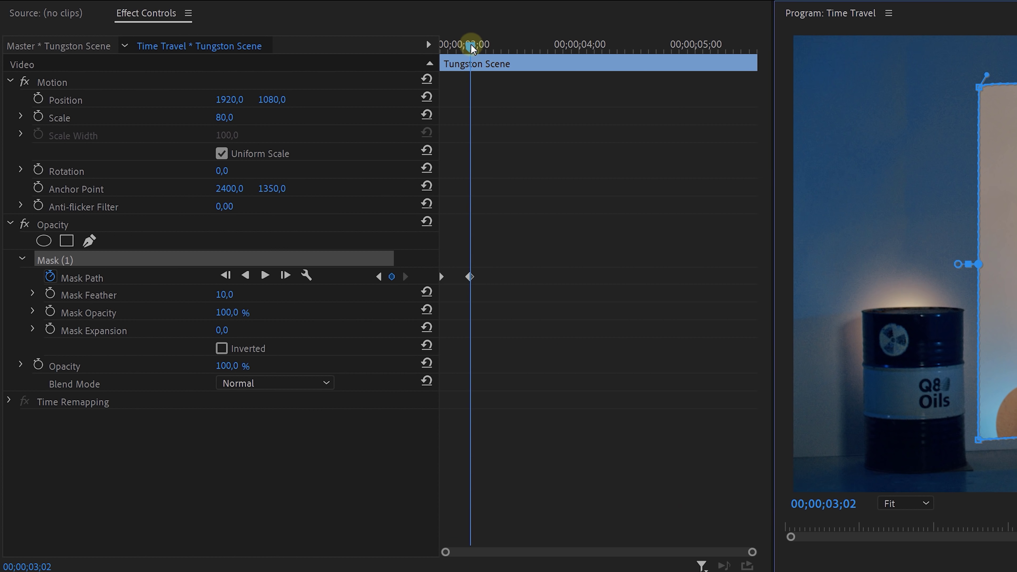
{"action": "left_click_drag", "start_coordinate": [488, 47], "coordinate": [495, 47]}
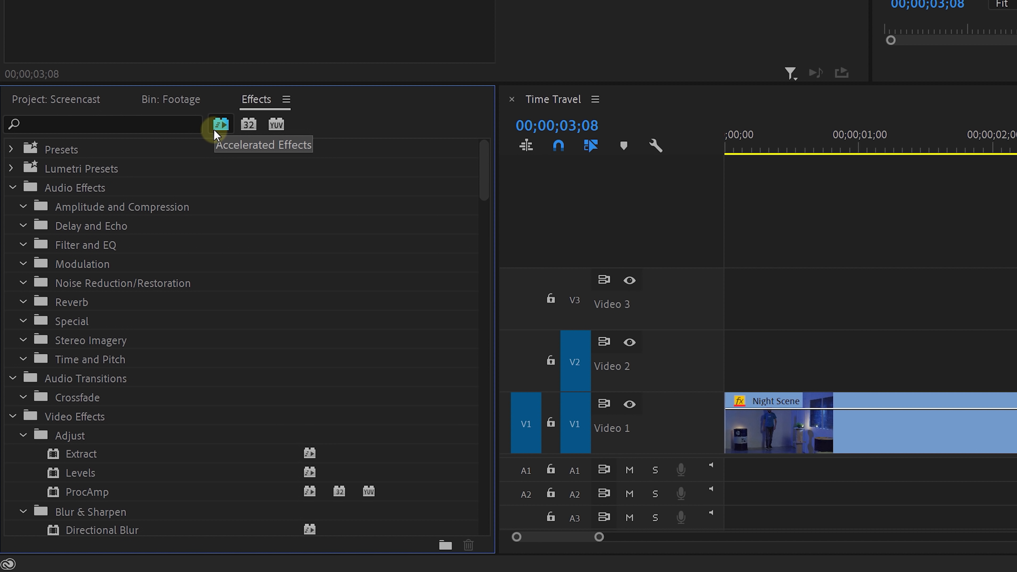
Place an Adjustment Layer on Video 3 over Tungston Scene's start and apply Lens Distortion to it.
{"action": "left_click_drag", "start_coordinate": [479, 166], "coordinate": [491, 496]}
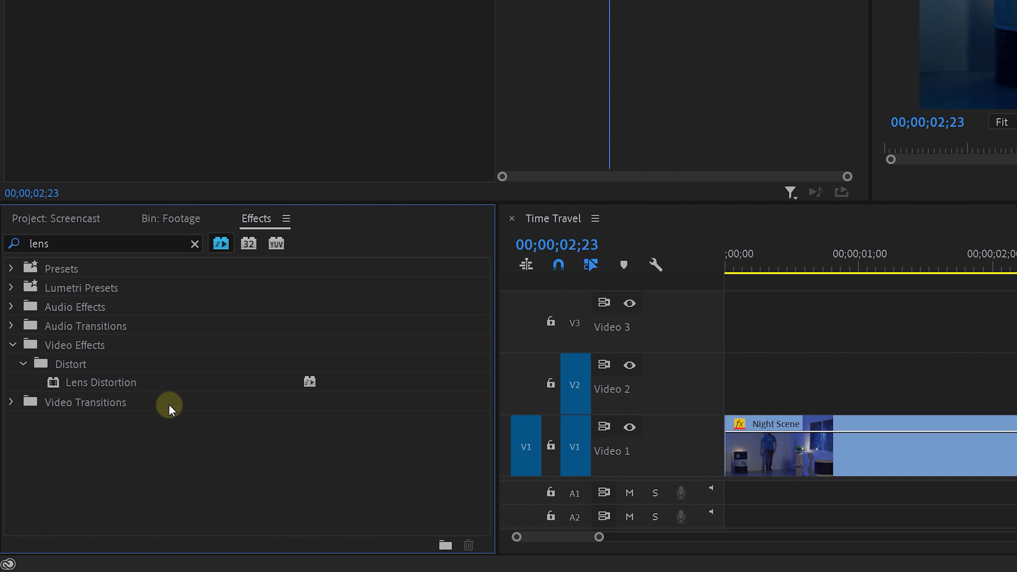
{"action": "left_click_drag", "start_coordinate": [147, 387], "coordinate": [518, 336]}
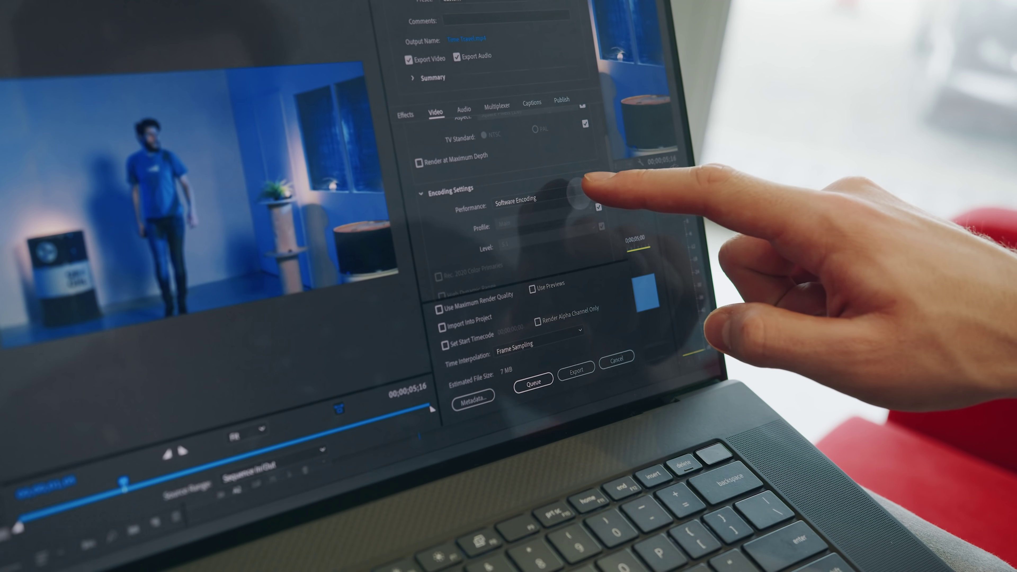
Switch the encoding setting to Hardware Encoding.
{"action": "left_click", "coordinate": [568, 200]}
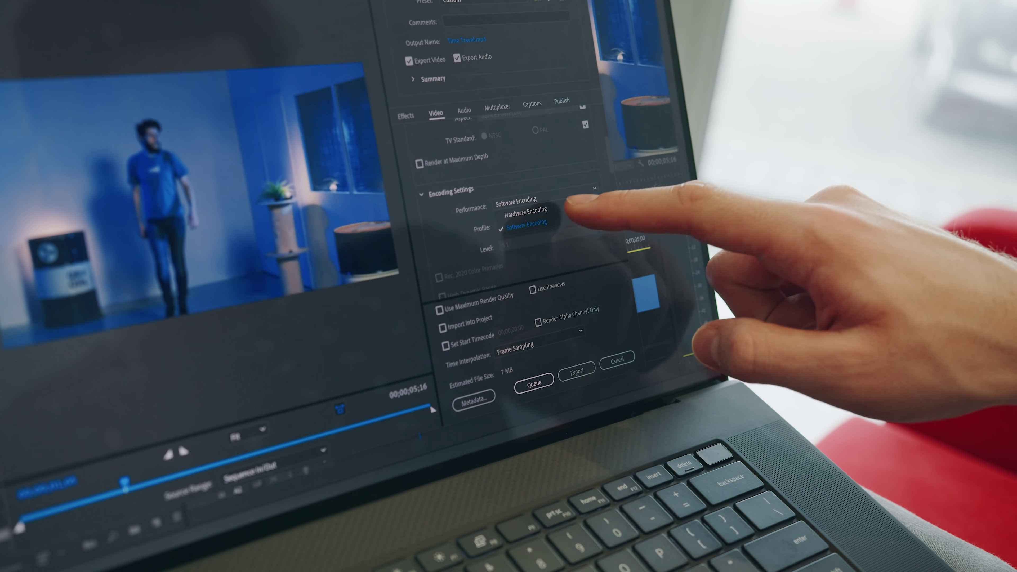
{"action": "left_click", "coordinate": [552, 209]}
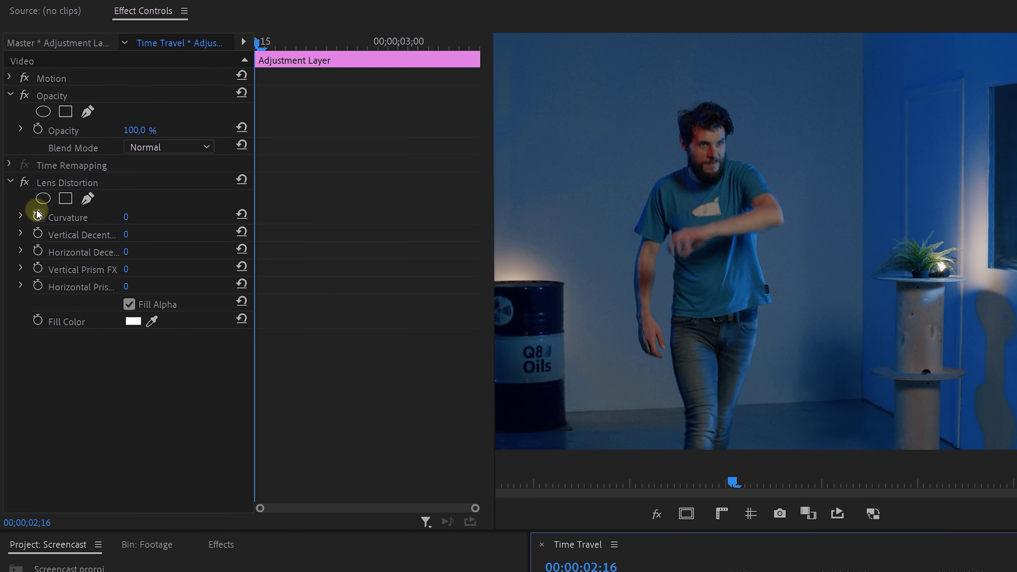
Keyframe Lens Distortion Curvature to -20 at 02;28, then move to 03;07 for its return to 0.
{"action": "left_click", "coordinate": [24, 156]}
{"action": "left_click", "coordinate": [190, 43]}
{"action": "left_click_drag", "start_coordinate": [299, 50], "coordinate": [383, 56]}
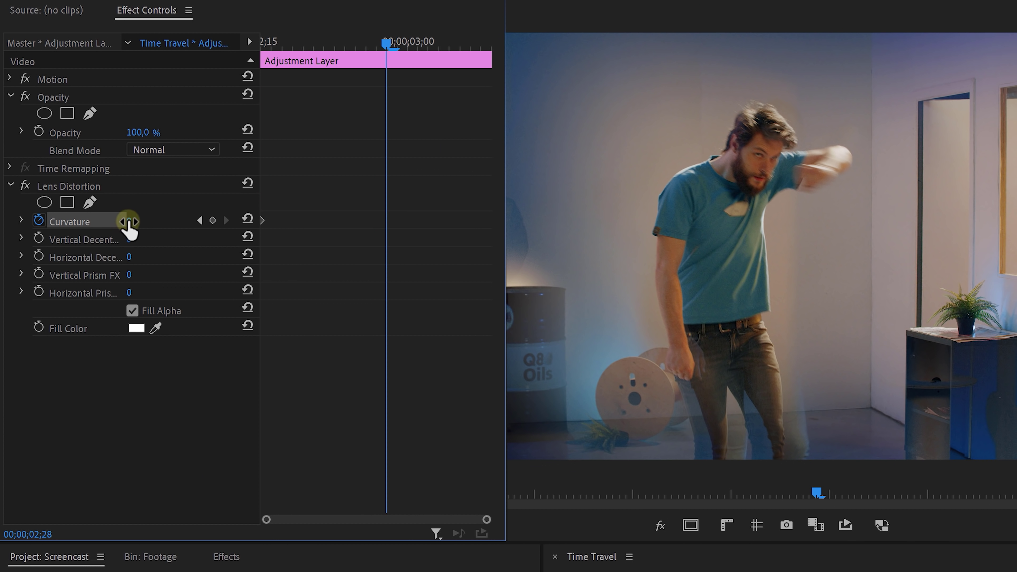
{"action": "type", "text": "-20"}
{"action": "key", "text": "Return"}
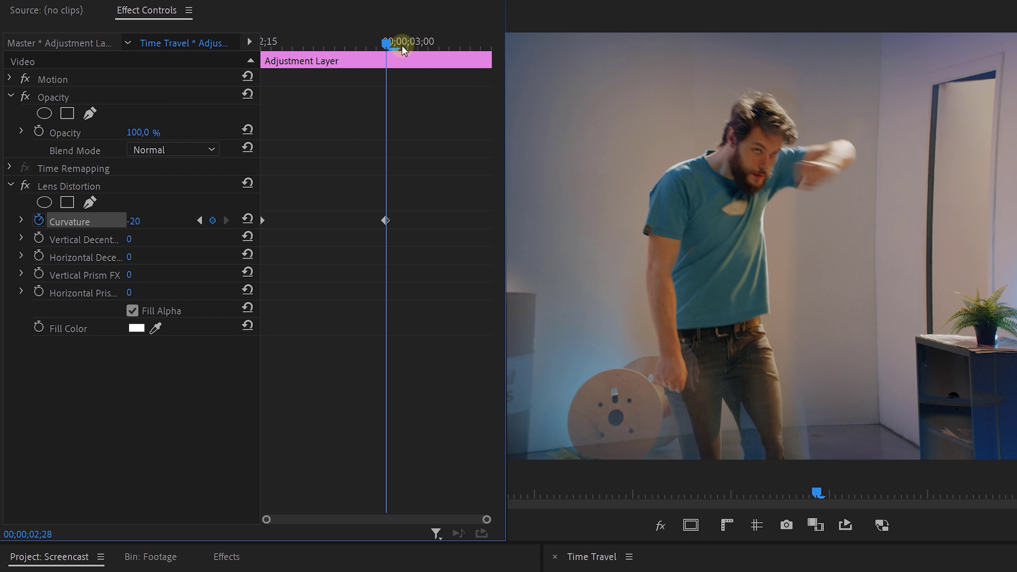
{"action": "left_click_drag", "start_coordinate": [403, 50], "coordinate": [487, 52]}
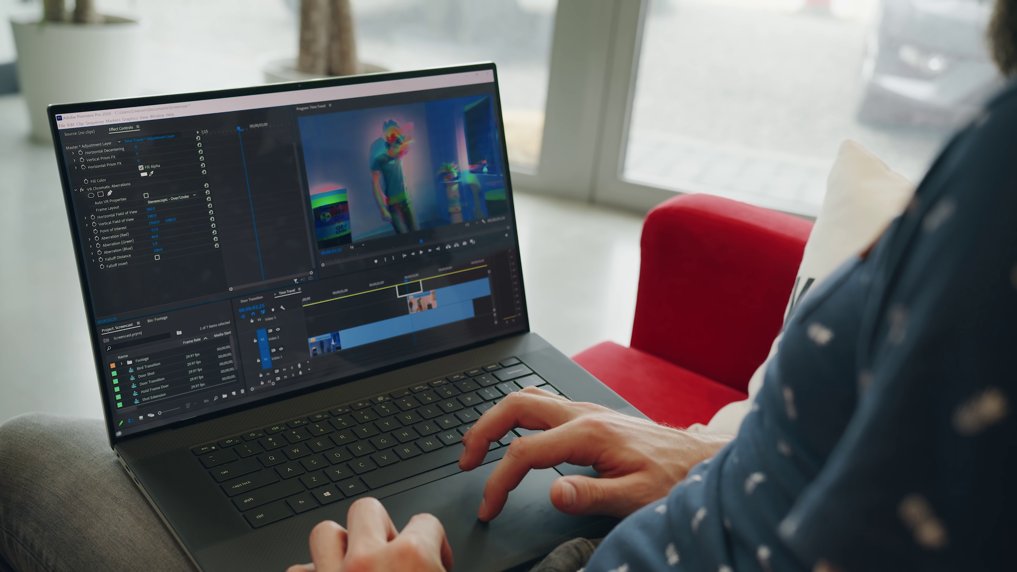
Raise the VR Chromatic Aberrations red amount at the 02;26 peak, then move to 03;08.
{"action": "left_click_drag", "start_coordinate": [151, 230], "coordinate": [164, 230]}
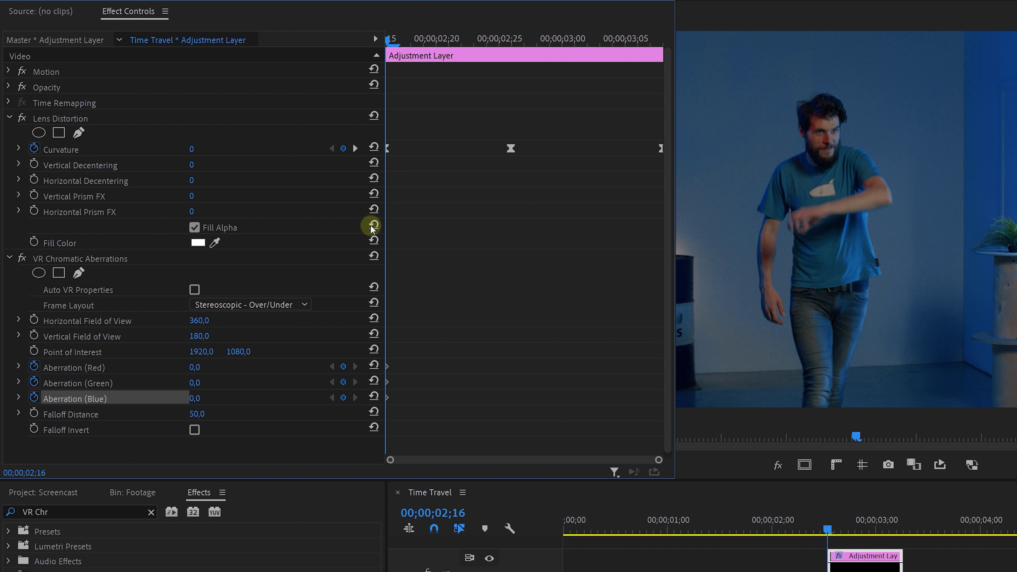
{"action": "left_click_drag", "start_coordinate": [438, 57], "coordinate": [515, 68]}
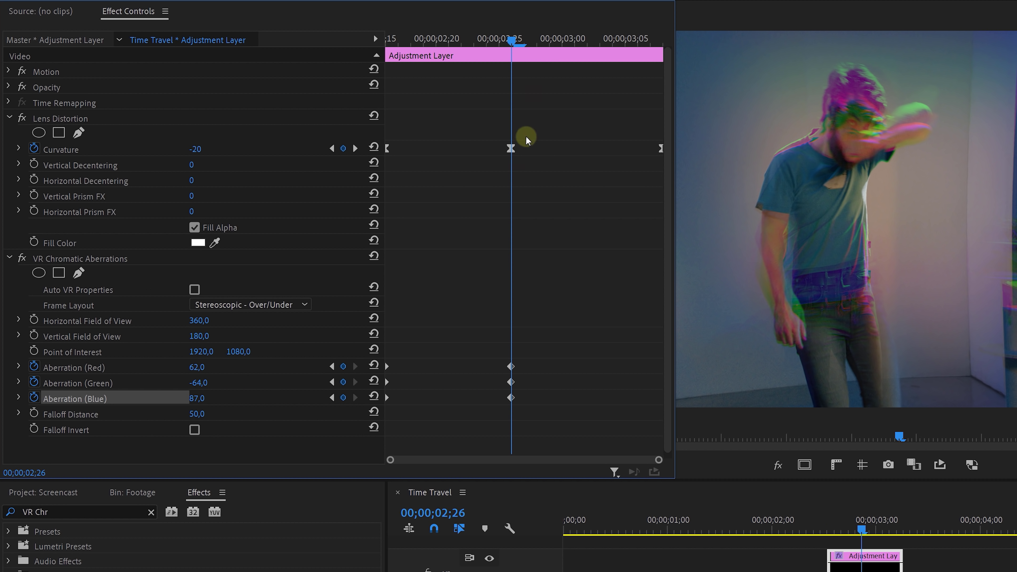
{"action": "left_click_drag", "start_coordinate": [521, 38], "coordinate": [661, 58]}
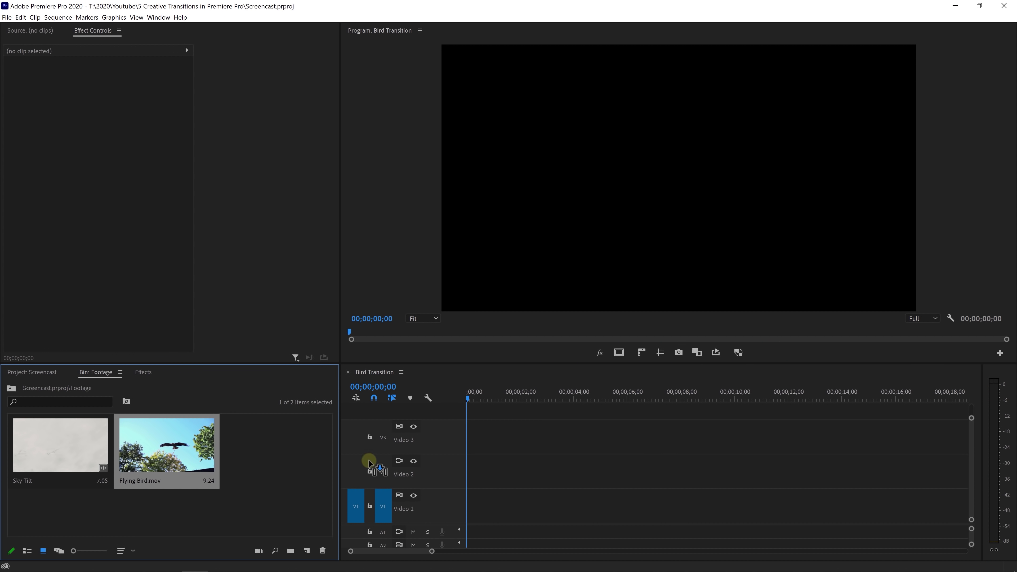
Place Flying Bird.mov on Video 1 and Sky Tilt on Video 2 at 04;14 with a lengthened Cross Dissolve.
{"action": "left_click_drag", "start_coordinate": [430, 507], "coordinate": [430, 506]}
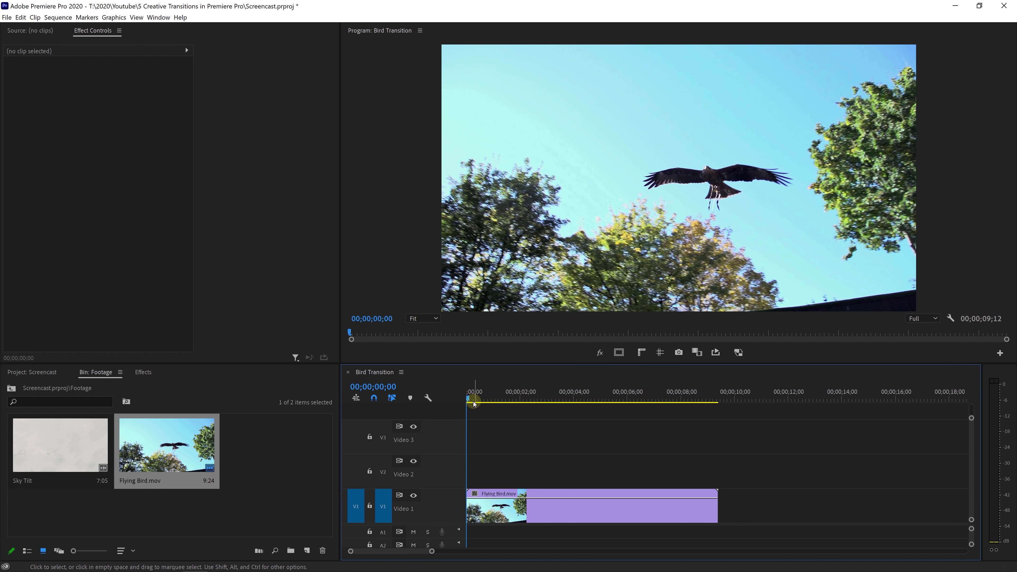
{"action": "left_click_drag", "start_coordinate": [474, 403], "coordinate": [588, 396]}
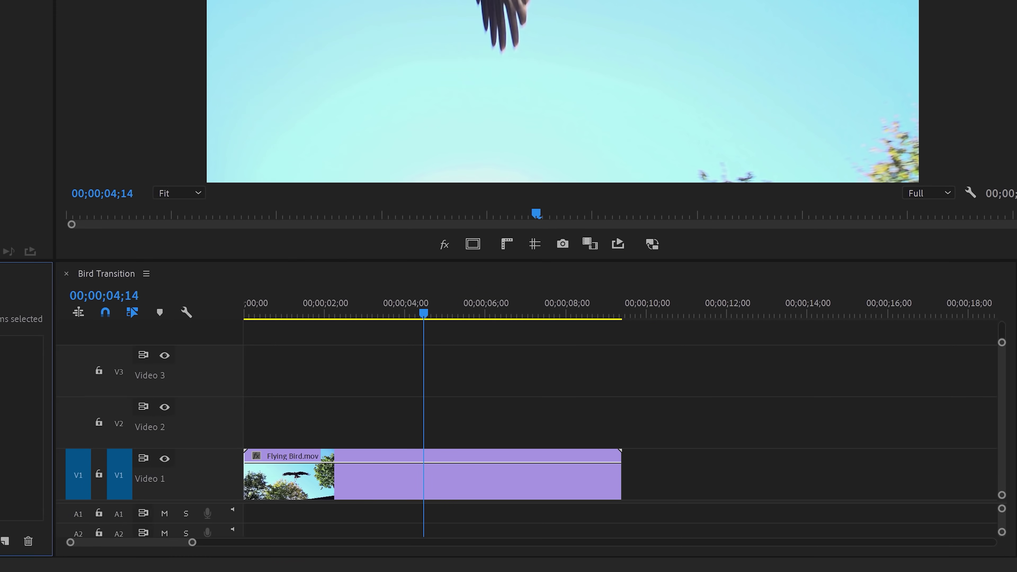
{"action": "left_click_drag", "start_coordinate": [24, 401], "coordinate": [388, 424]}
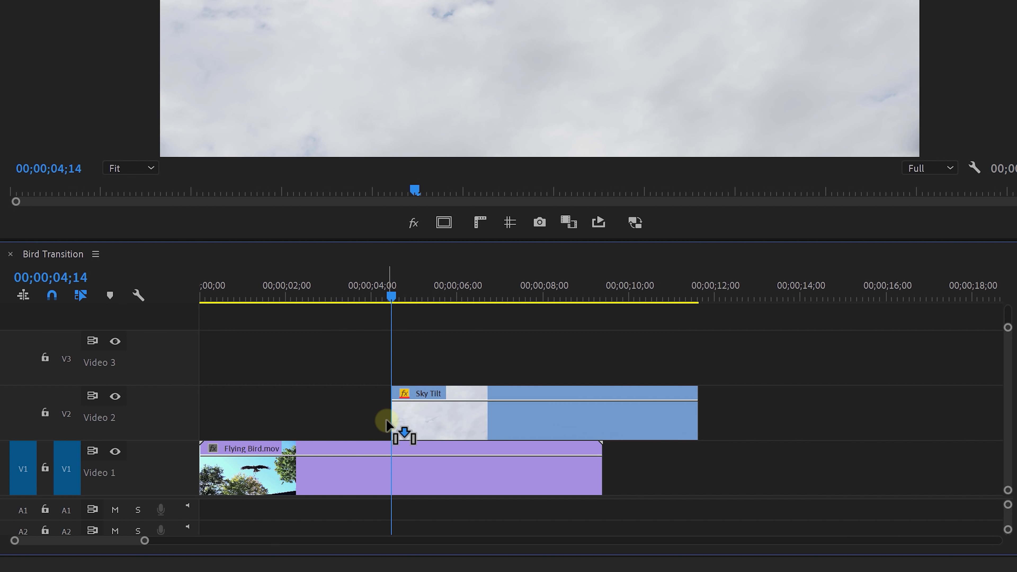
{"action": "key", "text": "ctrl+d"}
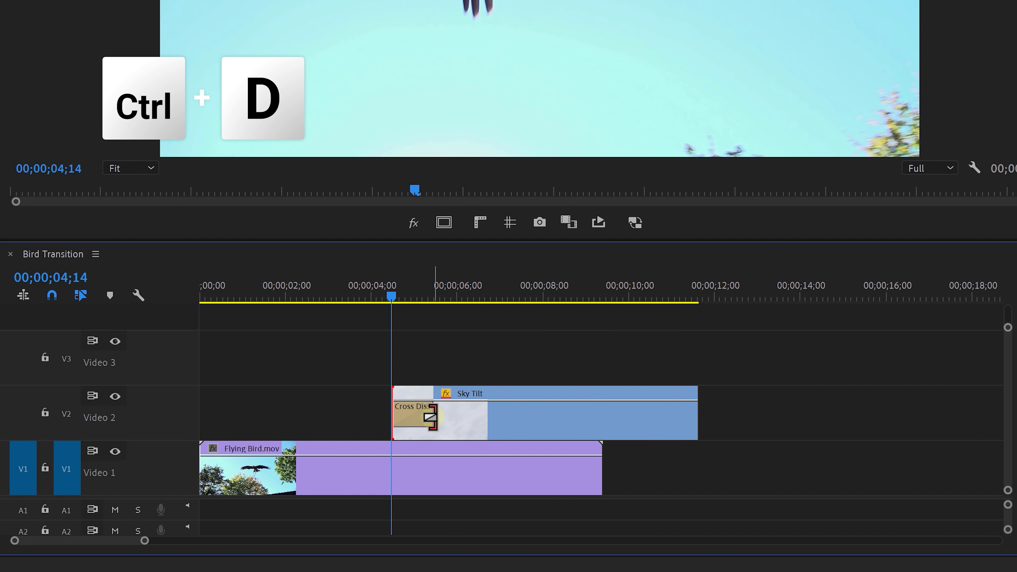
{"action": "left_click_drag", "start_coordinate": [469, 416], "coordinate": [469, 417]}
Copy Flying Bird.mov onto Video 3 and trim the copy's start.
{"action": "left_click_drag", "start_coordinate": [392, 305], "coordinate": [453, 309]}
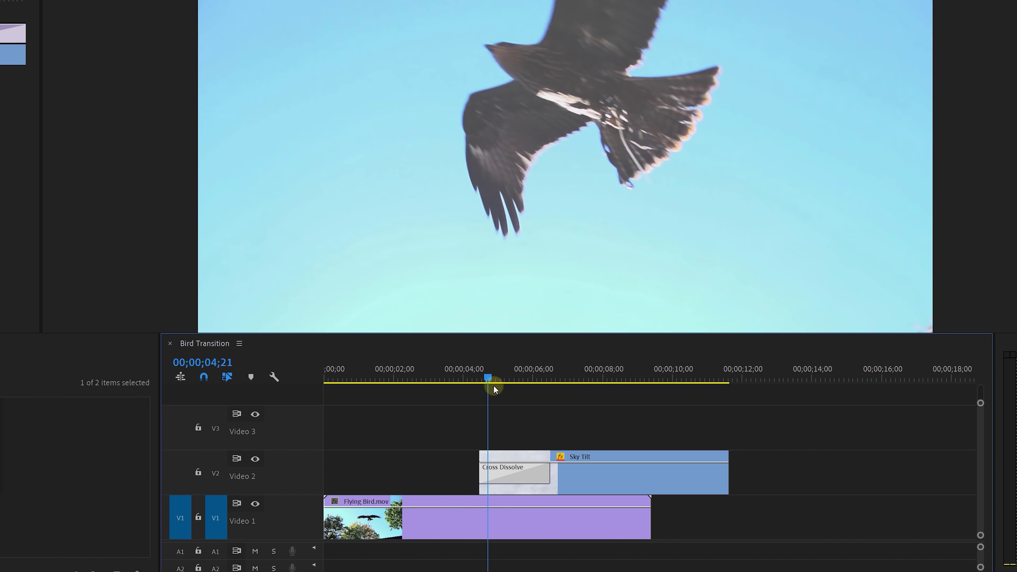
{"action": "left_click_drag", "start_coordinate": [531, 387], "coordinate": [567, 391]}
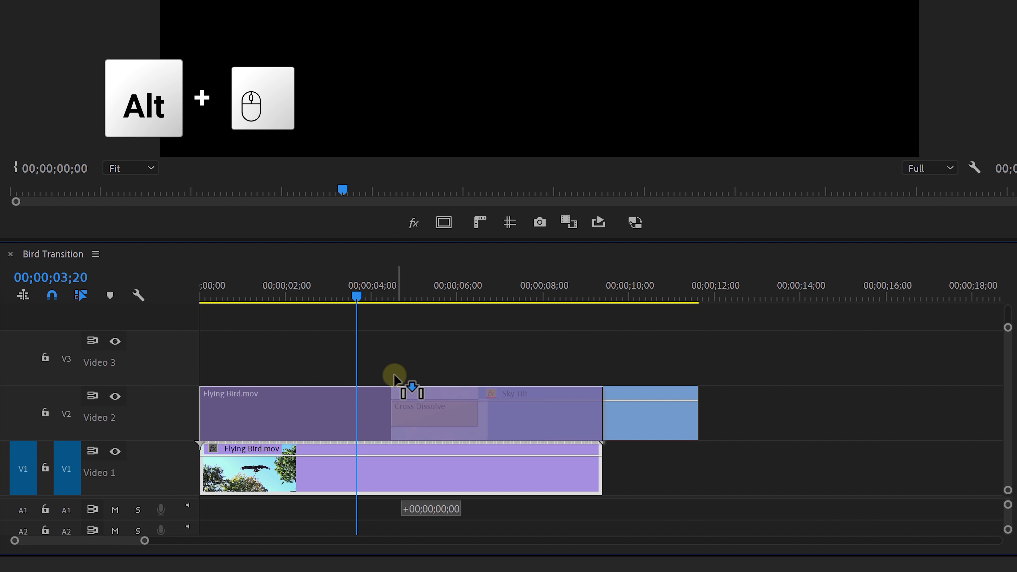
{"action": "left_click_drag", "start_coordinate": [485, 444], "coordinate": [483, 429]}
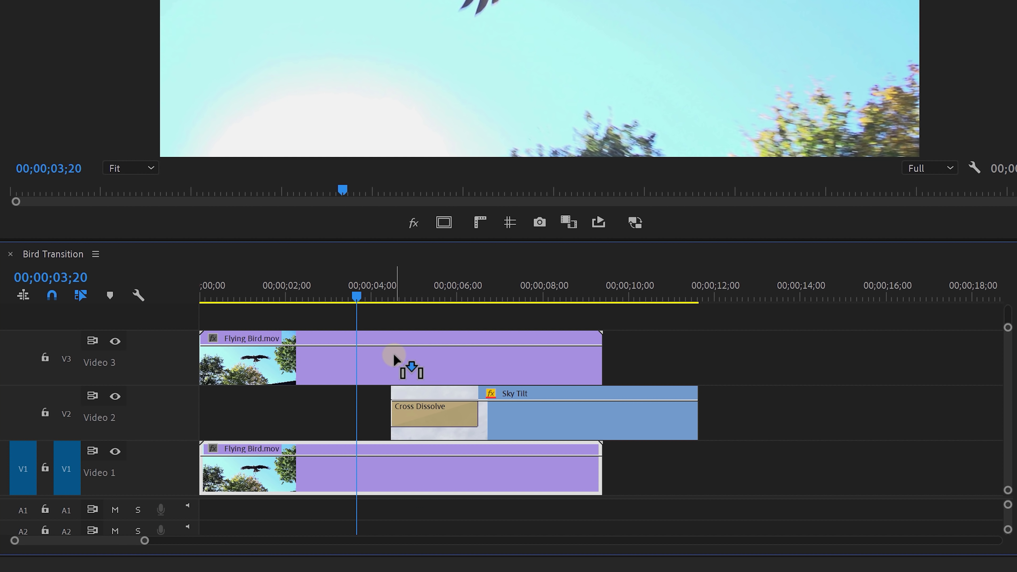
{"action": "left_click_drag", "start_coordinate": [209, 369], "coordinate": [309, 366]}
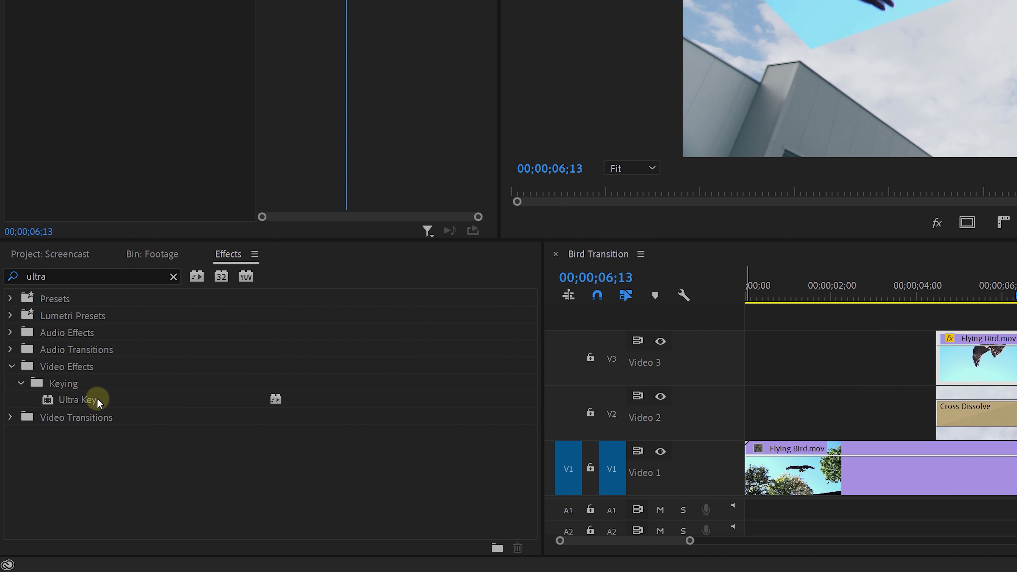
Apply Ultra Key to the Video 3 bird copy and sample the blue sky as its key colour.
{"action": "left_click_drag", "start_coordinate": [97, 402], "coordinate": [941, 357]}
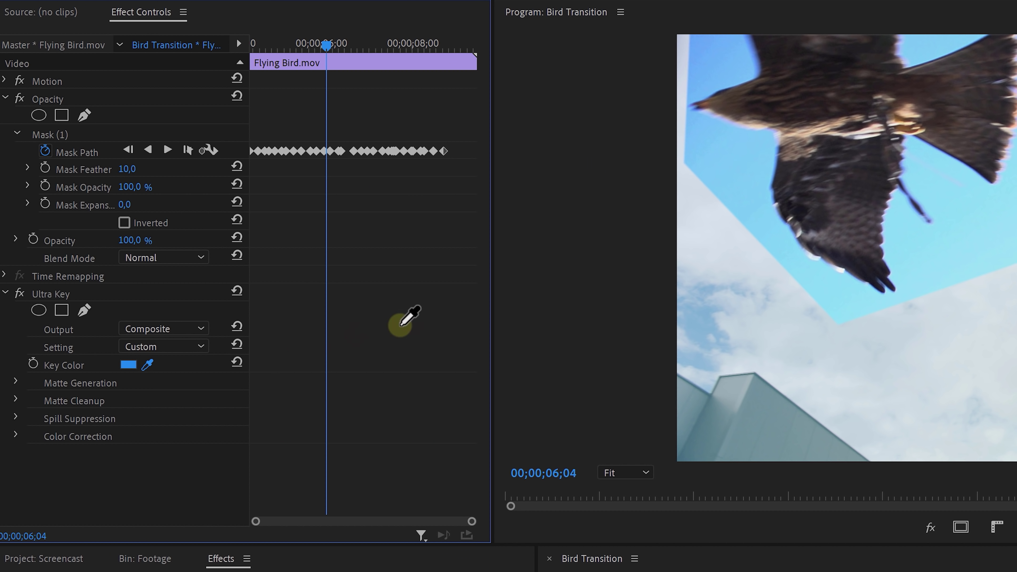
{"action": "left_click", "coordinate": [748, 176]}
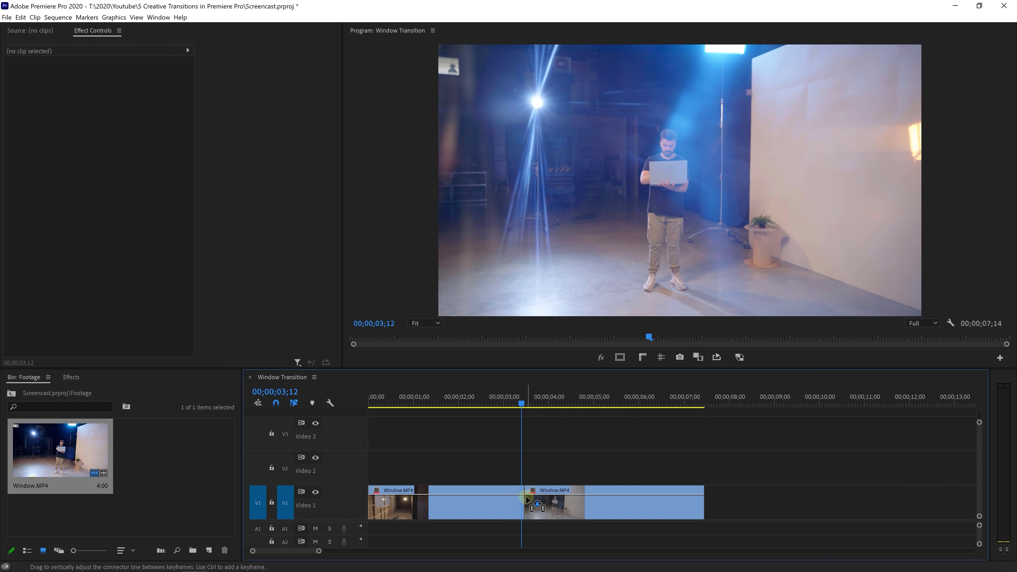
Move the second Window.MP4 clip to Video 2, extend its start, and set Opacity to 50.
{"action": "left_click", "coordinate": [552, 507]}
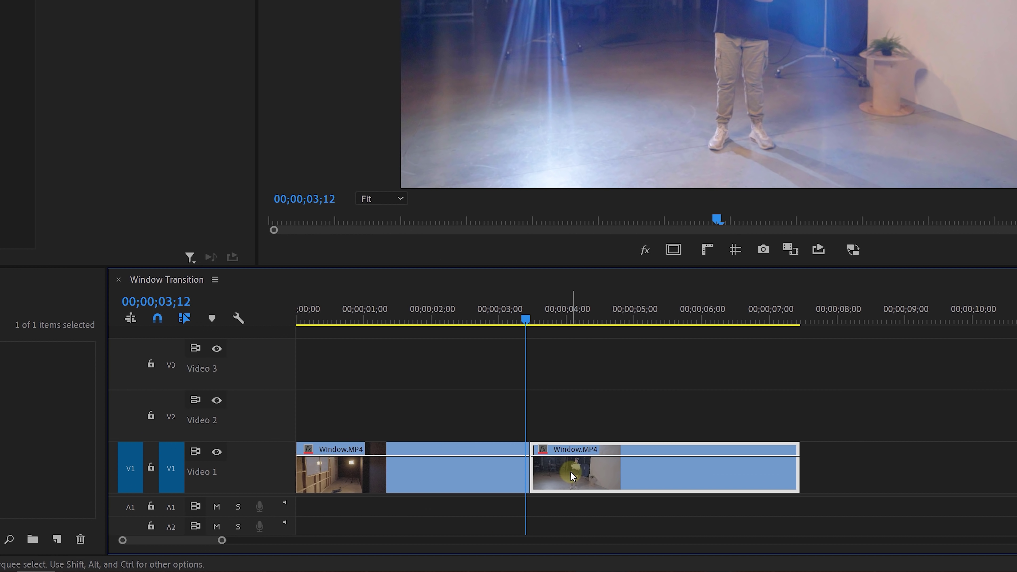
{"action": "left_click_drag", "start_coordinate": [571, 472], "coordinate": [573, 433]}
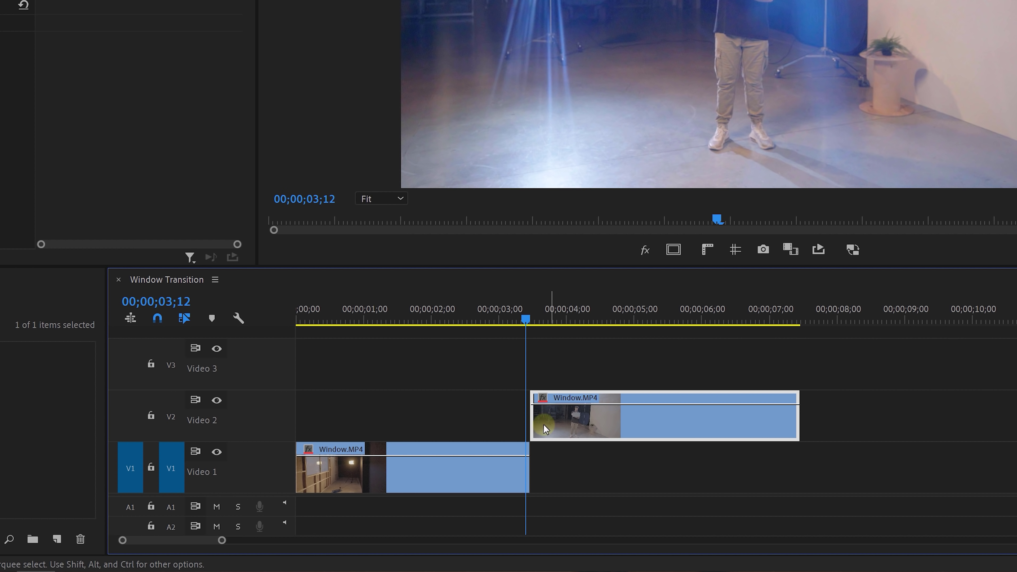
{"action": "left_click_drag", "start_coordinate": [529, 420], "coordinate": [520, 417]}
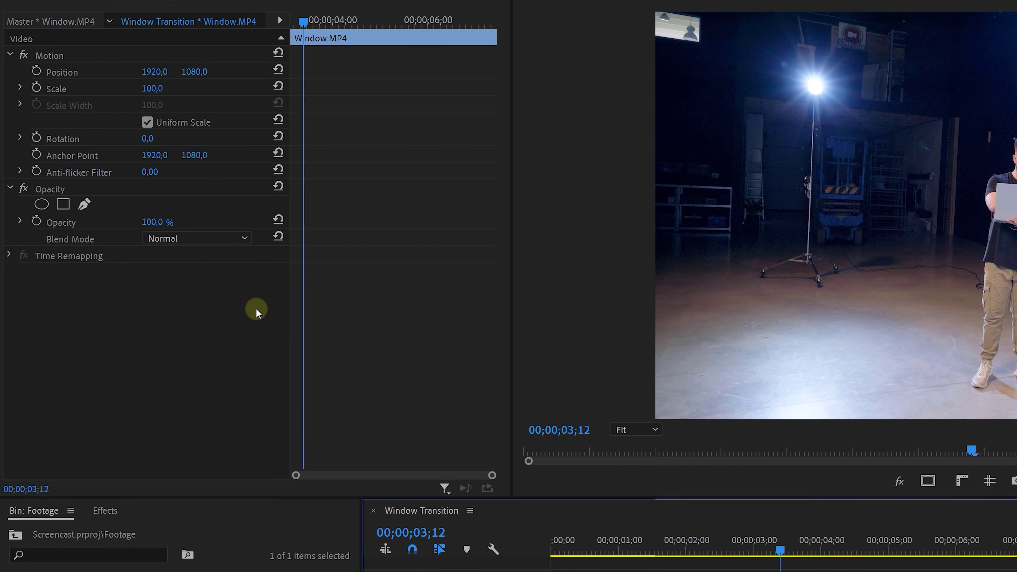
{"action": "type", "text": "50"}
{"action": "key", "text": "Return"}
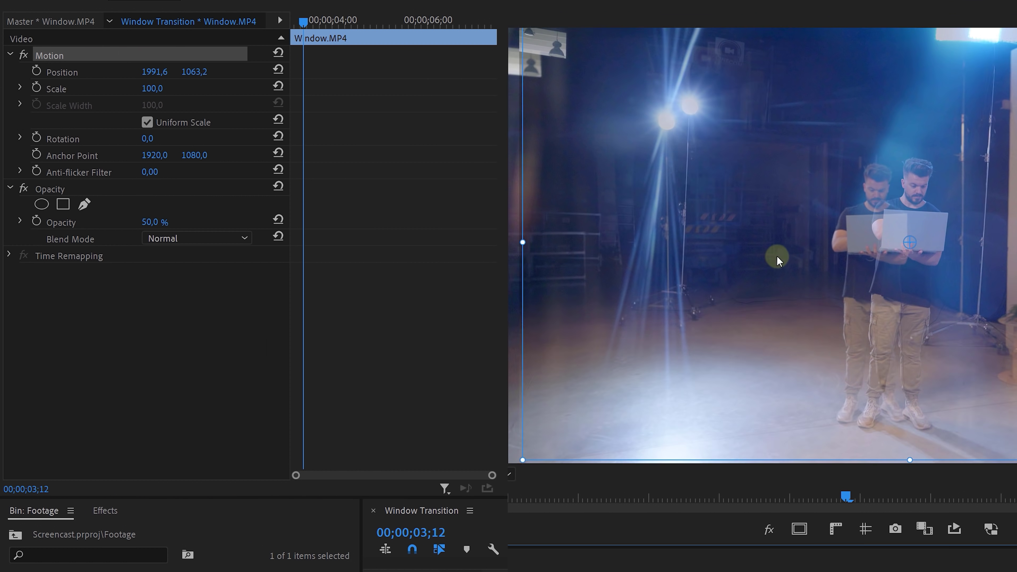
Shift and rotate the upper clip to match the first shot, restore 100 opacity, and return it to Video 1.
{"action": "left_click_drag", "start_coordinate": [777, 257], "coordinate": [735, 268]}
{"action": "left_click_drag", "start_coordinate": [167, 139], "coordinate": [129, 137]}
{"action": "left_click_drag", "start_coordinate": [903, 303], "coordinate": [910, 297]}
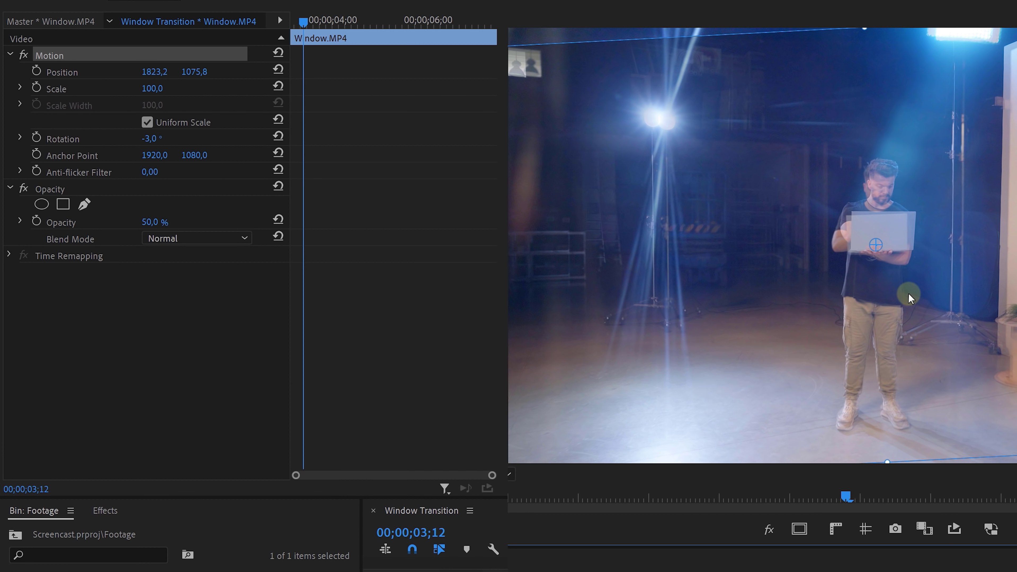
{"action": "type", "text": "1"}
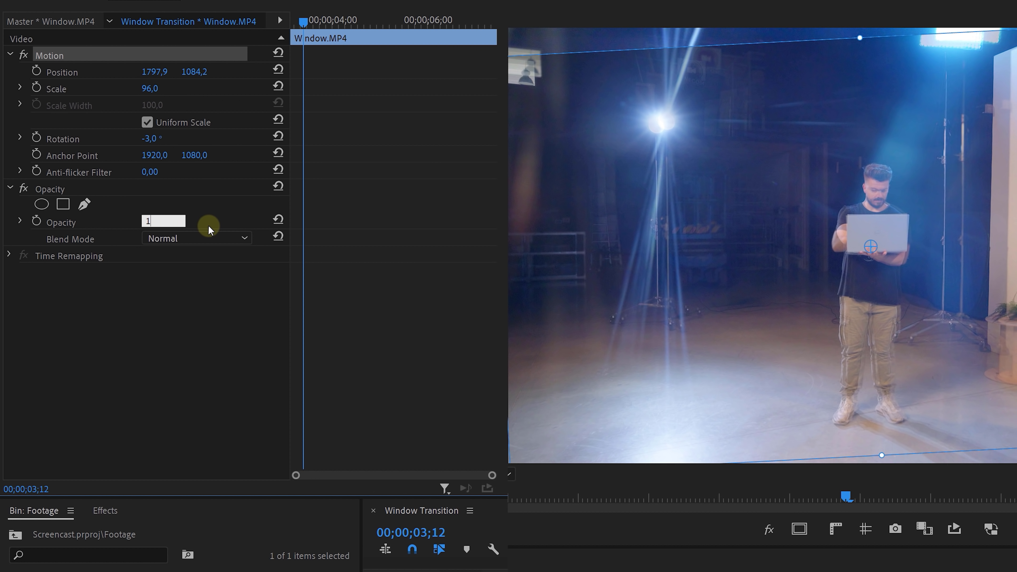
{"action": "type", "text": "00"}
{"action": "key", "text": "Return"}
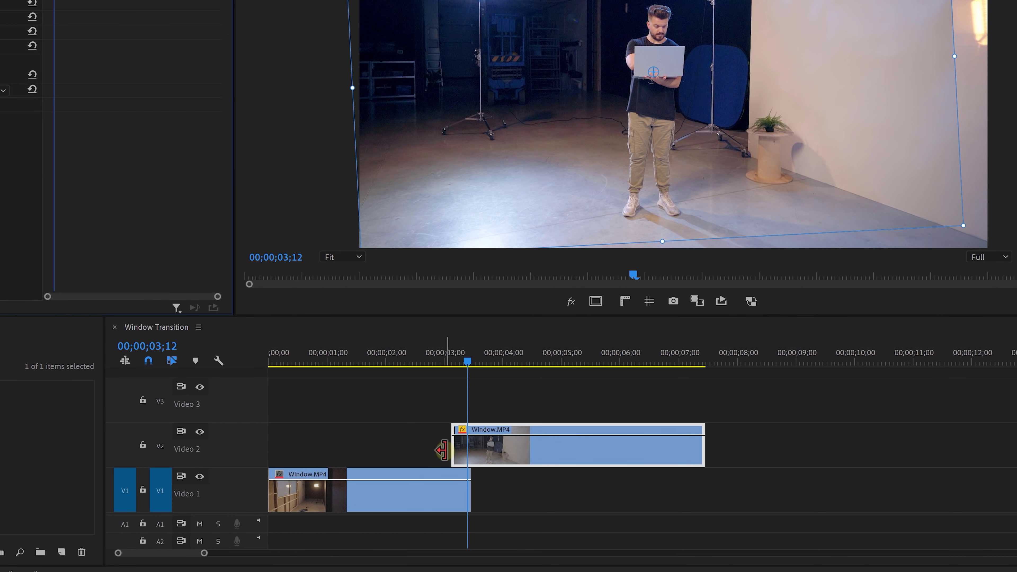
{"action": "left_click_drag", "start_coordinate": [462, 455], "coordinate": [532, 485]}
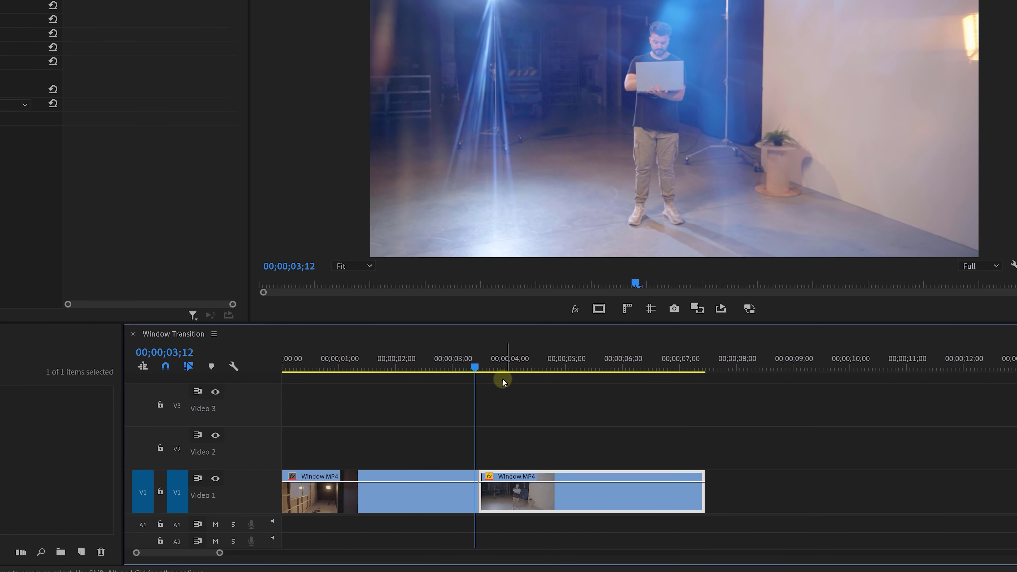
Lay an Adjustment Layer on Video 2 across the cut to the footage end and slightly enlarge its Transform scale.
{"action": "left_click_drag", "start_coordinate": [475, 367], "coordinate": [508, 366]}
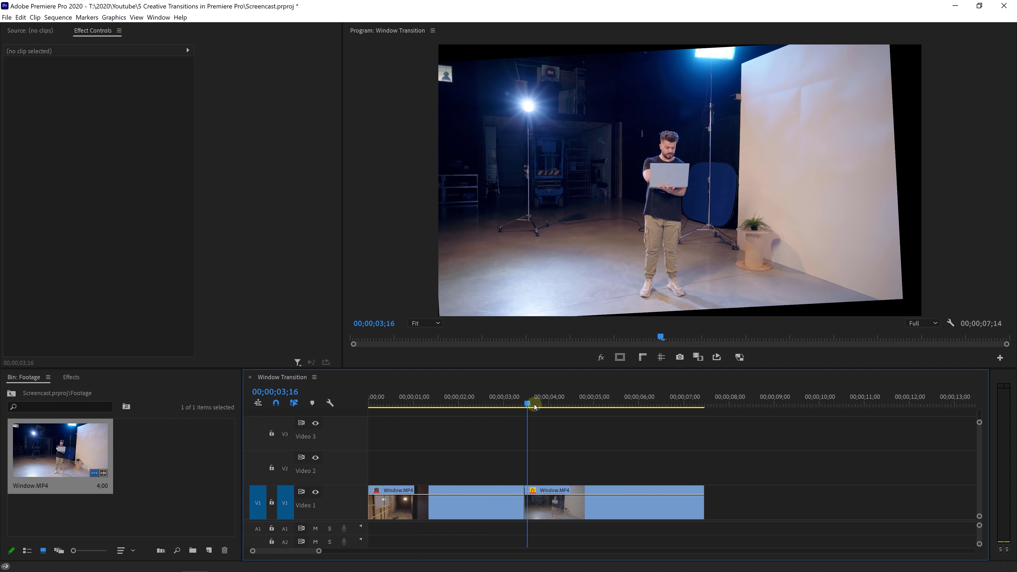
{"action": "left_click_drag", "start_coordinate": [212, 457], "coordinate": [365, 461]}
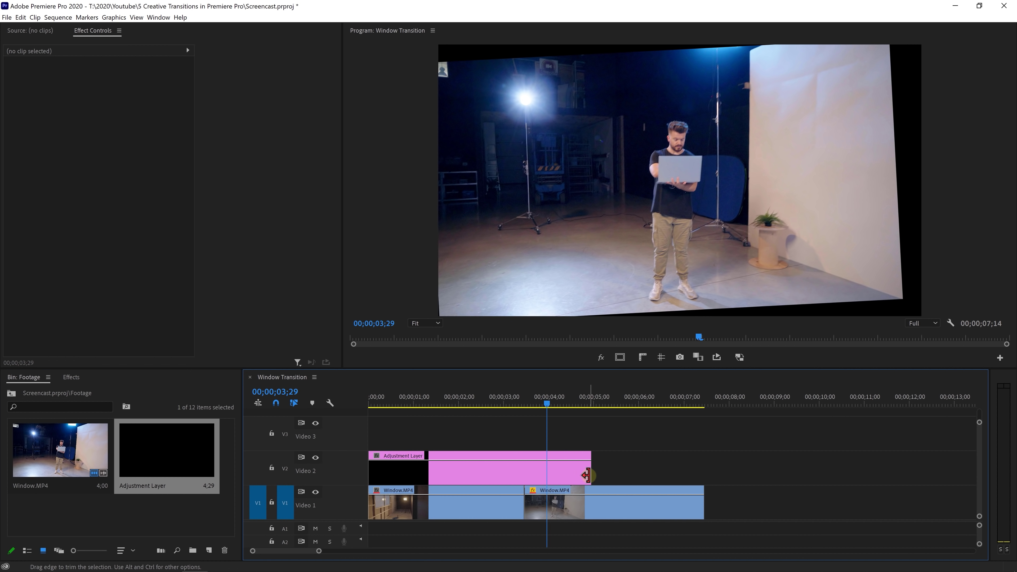
{"action": "left_click_drag", "start_coordinate": [586, 475], "coordinate": [704, 475]}
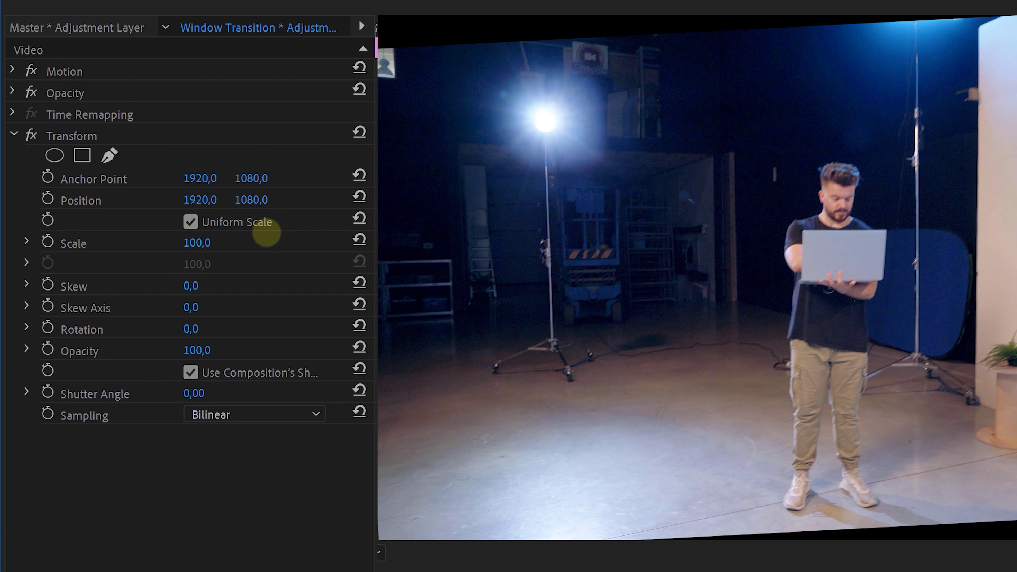
{"action": "left_click_drag", "start_coordinate": [266, 233], "coordinate": [368, 222]}
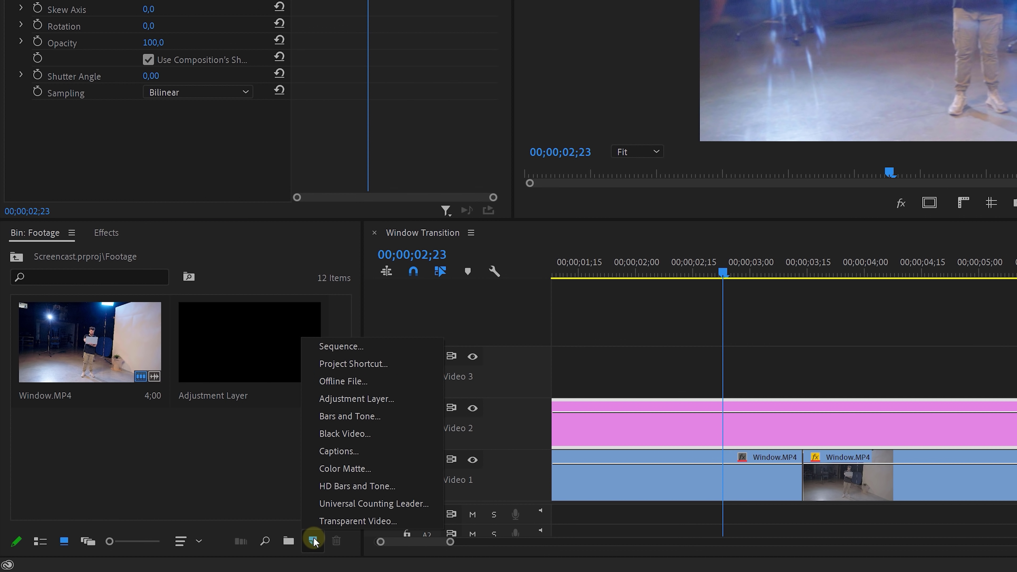
Create a Color Matte, place it on Video 3 at the cut, shorten it, and add dissolves.
{"action": "left_click", "coordinate": [393, 469]}
{"action": "left_click", "coordinate": [770, 180]}
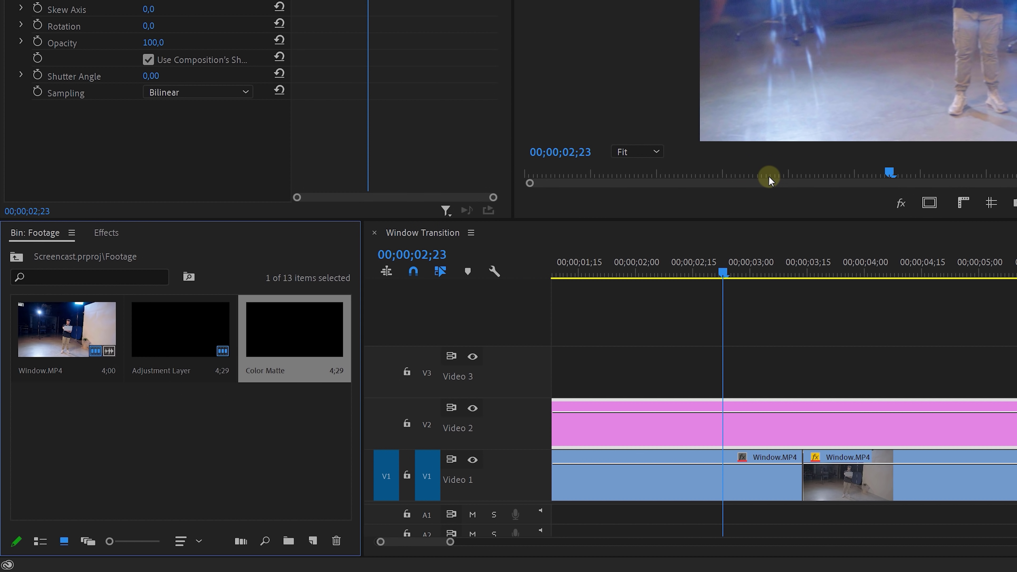
{"action": "left_click_drag", "start_coordinate": [327, 299], "coordinate": [736, 372]}
{"action": "left_click_drag", "start_coordinate": [977, 373], "coordinate": [520, 375]}
{"action": "key", "text": "ctrl+d"}
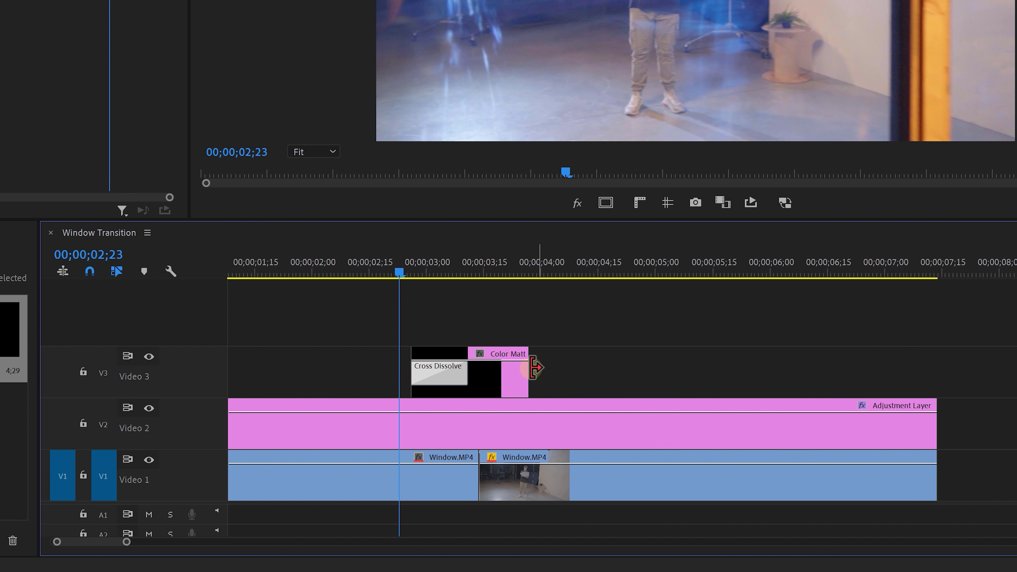
Apply a blue-to-green Ramp effect to the Color Matte.
{"action": "left_click", "coordinate": [64, 369]}
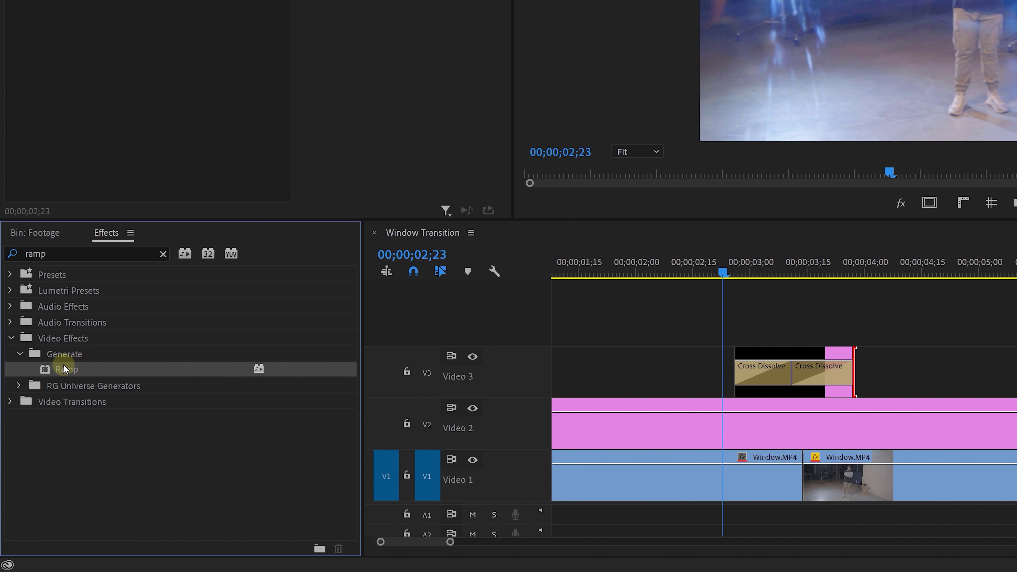
{"action": "left_click_drag", "start_coordinate": [805, 350], "coordinate": [805, 350]}
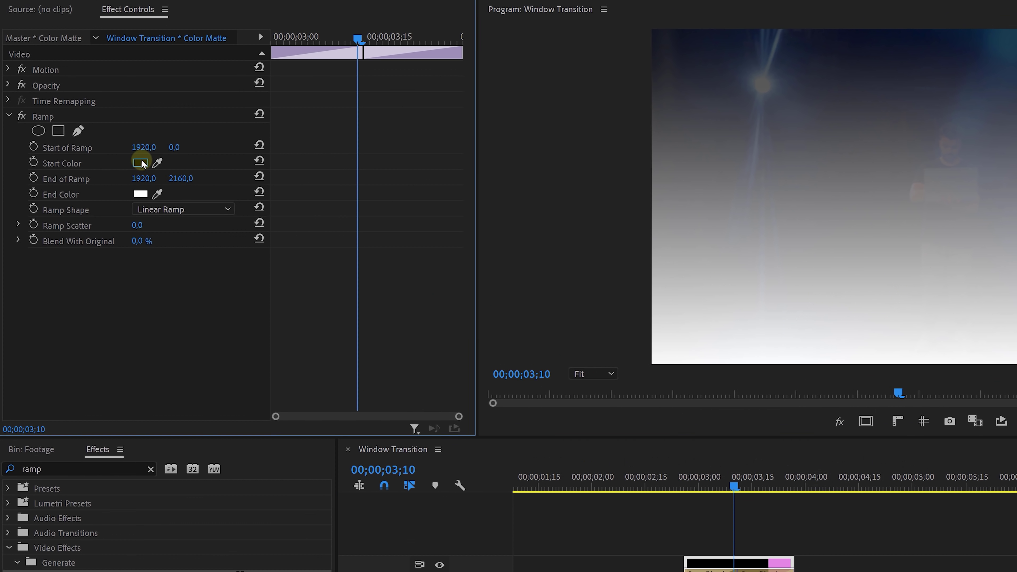
{"action": "left_click", "coordinate": [140, 163]}
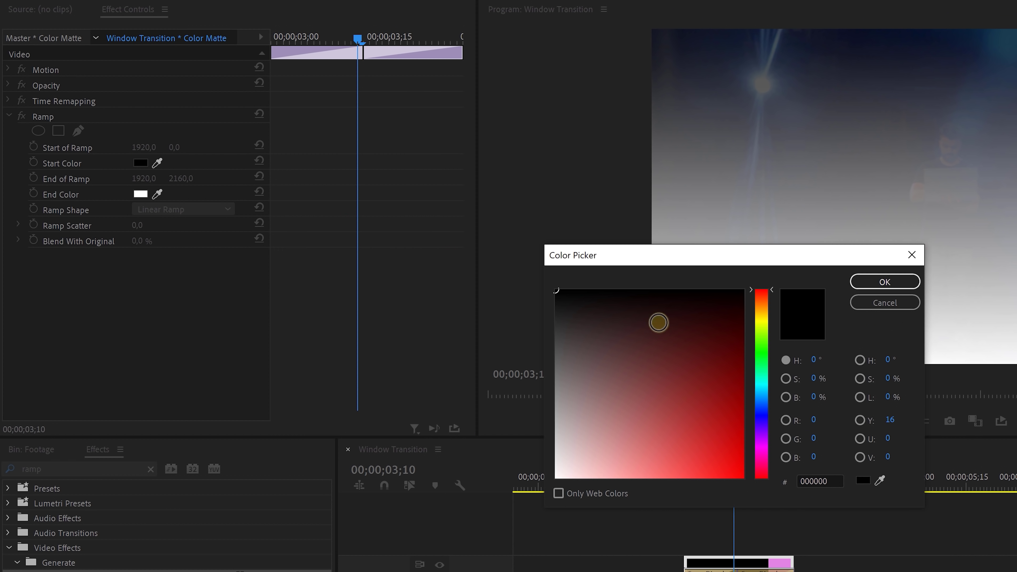
{"action": "left_click", "coordinate": [763, 353]}
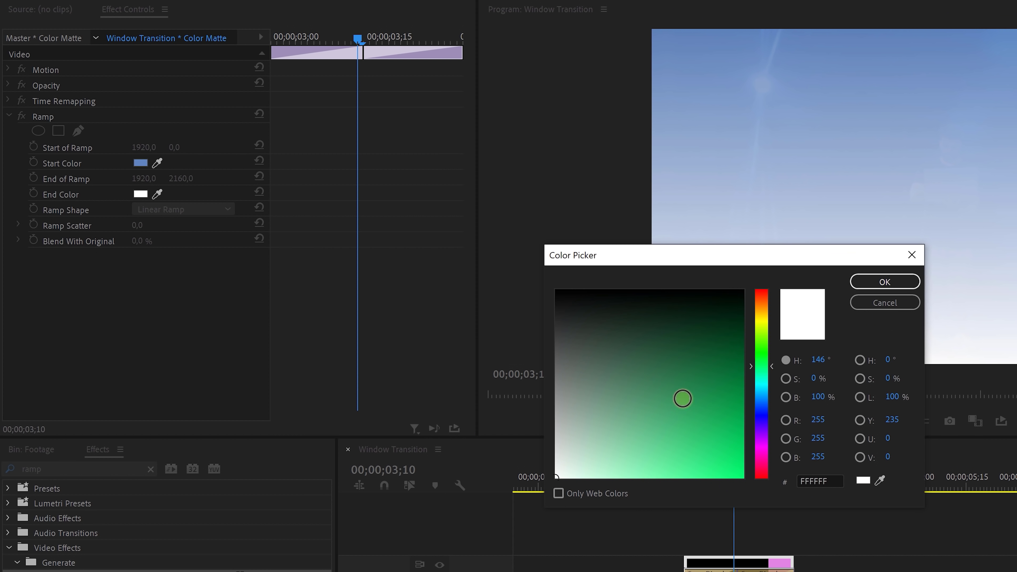
{"action": "left_click", "coordinate": [885, 281]}
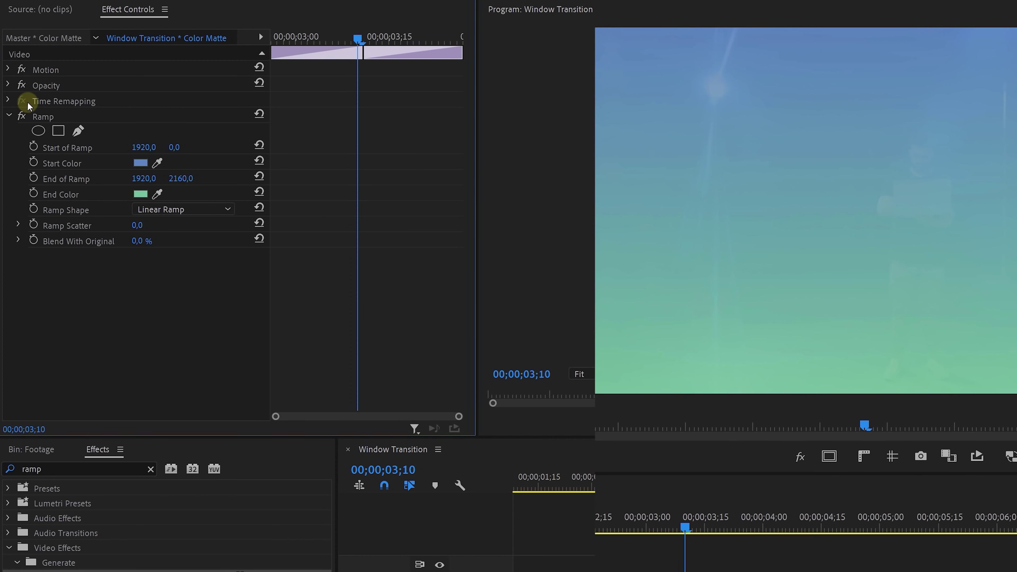
Set the matte's blend mode to Overlay and copy it onto Video 4.
{"action": "left_click", "coordinate": [9, 84]}
{"action": "left_click", "coordinate": [216, 131]}
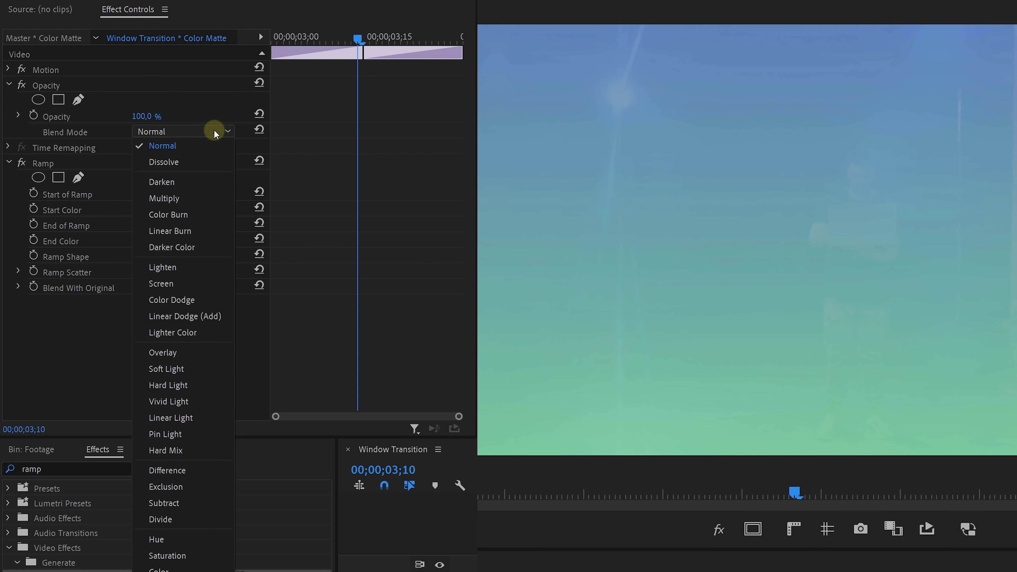
{"action": "left_click", "coordinate": [208, 353]}
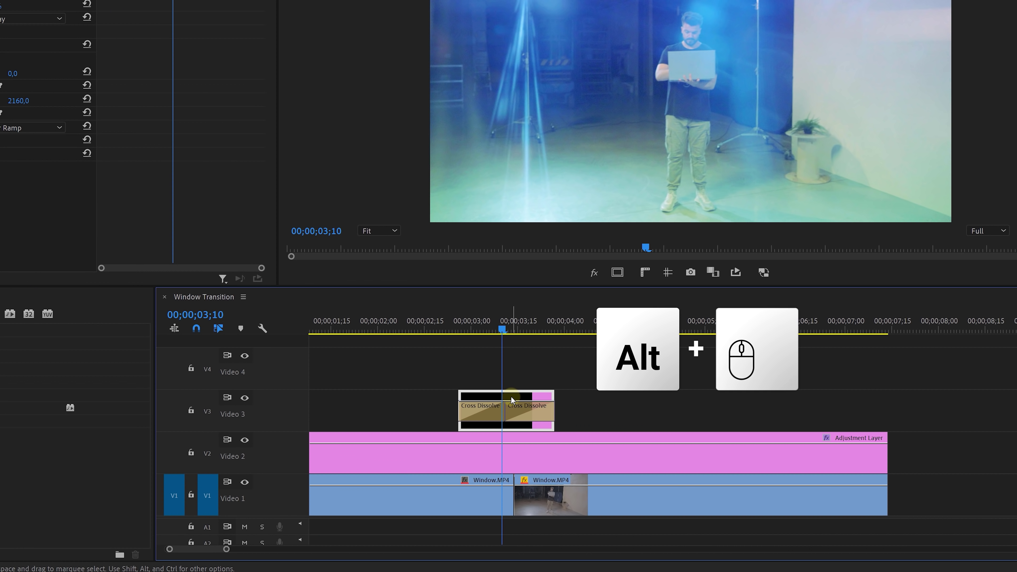
{"action": "left_click", "coordinate": [512, 367], "text": "alt"}
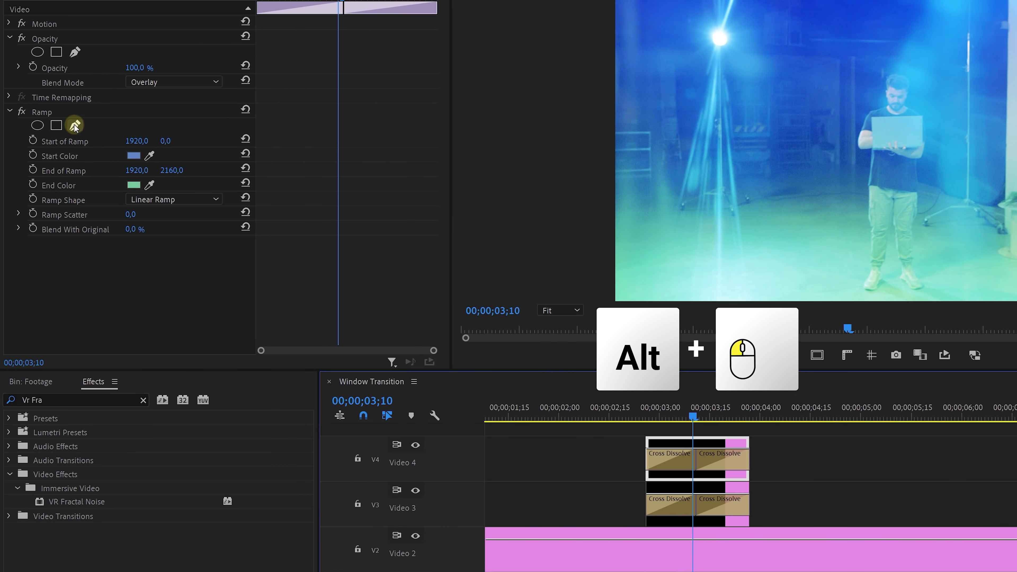
Replace the Video 4 copy's Ramp with an enlarged, darker VR Fractal Noise fog, then add an adjustment layer above.
{"action": "key", "text": "Delete"}
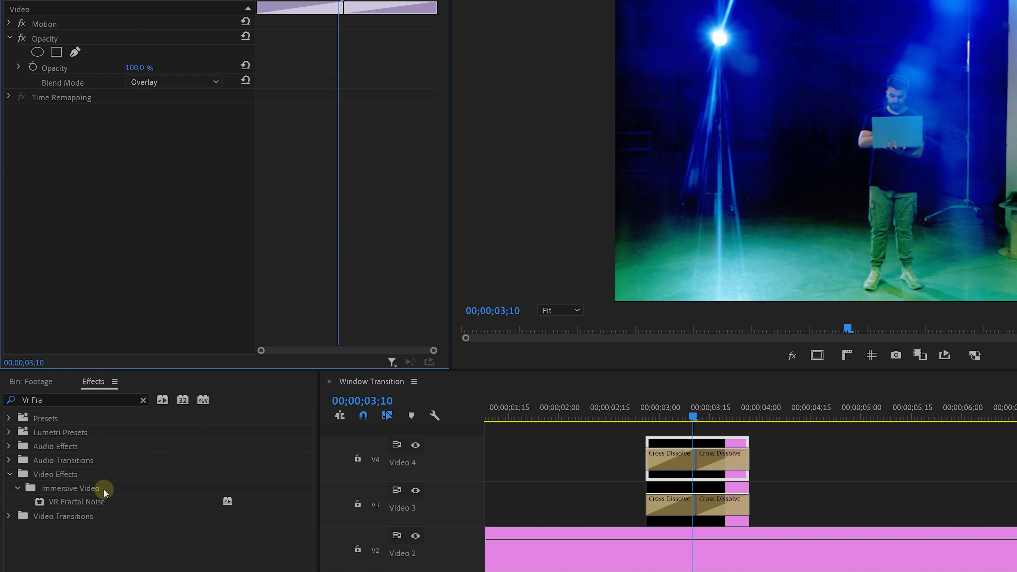
{"action": "left_click_drag", "start_coordinate": [88, 156], "coordinate": [88, 156]}
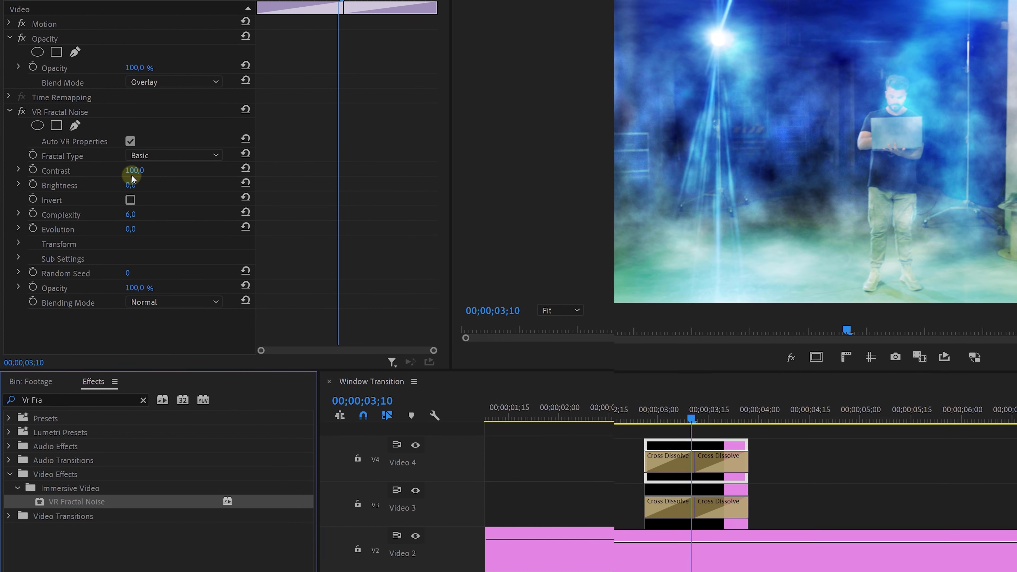
{"action": "left_click_drag", "start_coordinate": [196, 179], "coordinate": [425, 180]}
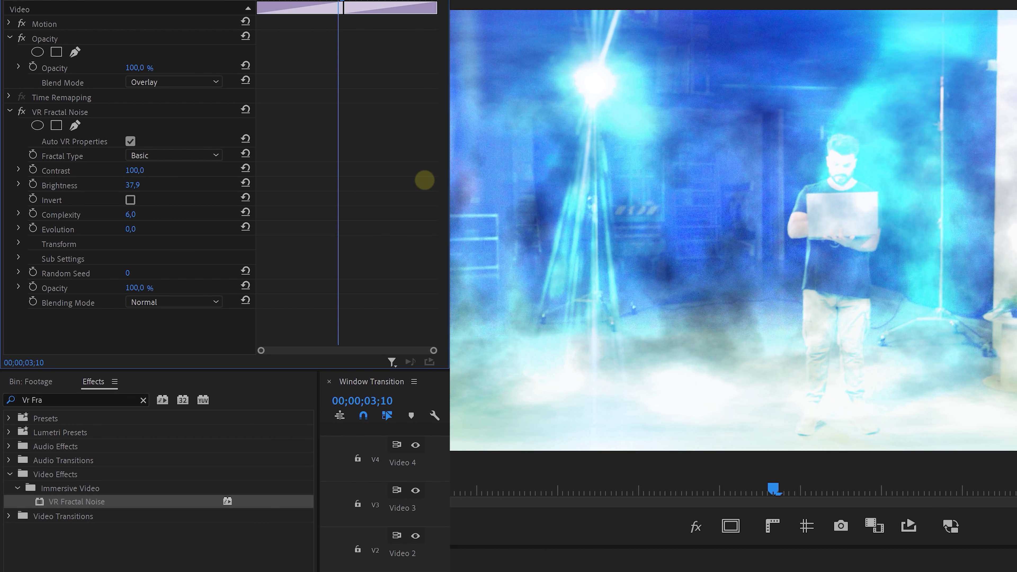
{"action": "left_click_drag", "start_coordinate": [2, 169], "coordinate": [2, 563]}
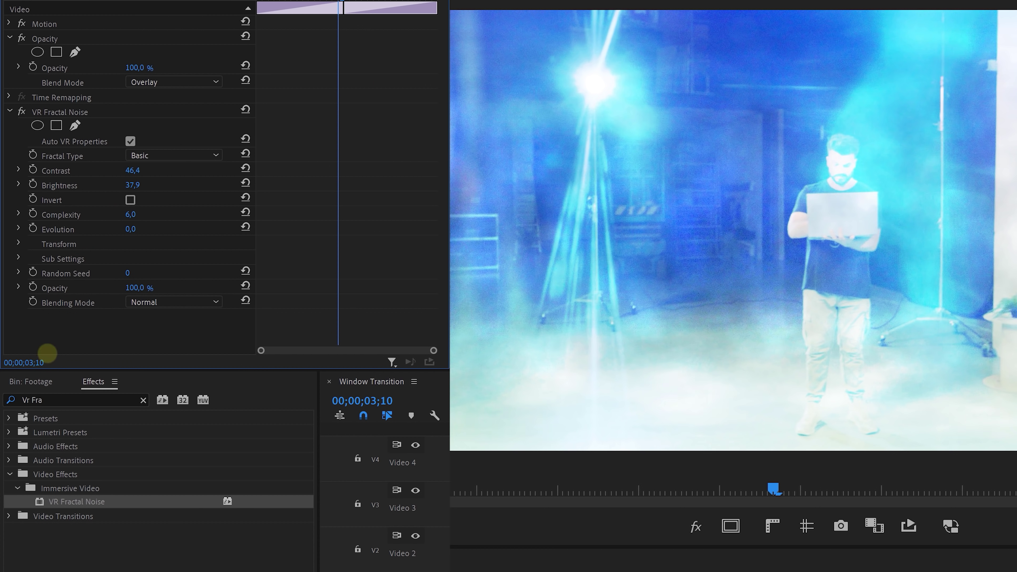
{"action": "left_click_drag", "start_coordinate": [132, 170], "coordinate": [180, 168]}
{"action": "left_click_drag", "start_coordinate": [133, 185], "coordinate": [76, 221]}
{"action": "left_click_drag", "start_coordinate": [132, 260], "coordinate": [356, 225]}
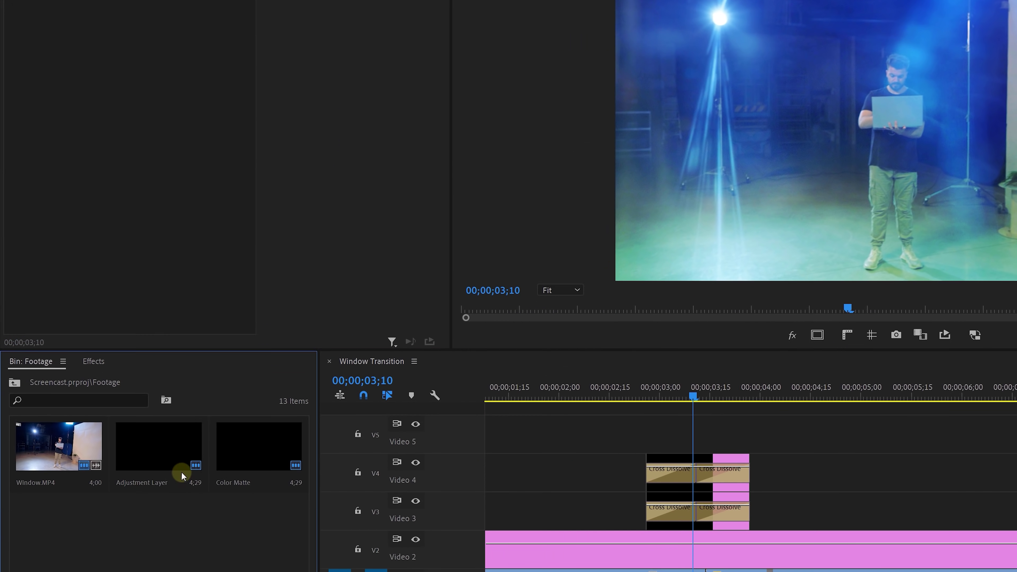
{"action": "left_click_drag", "start_coordinate": [182, 473], "coordinate": [648, 367]}
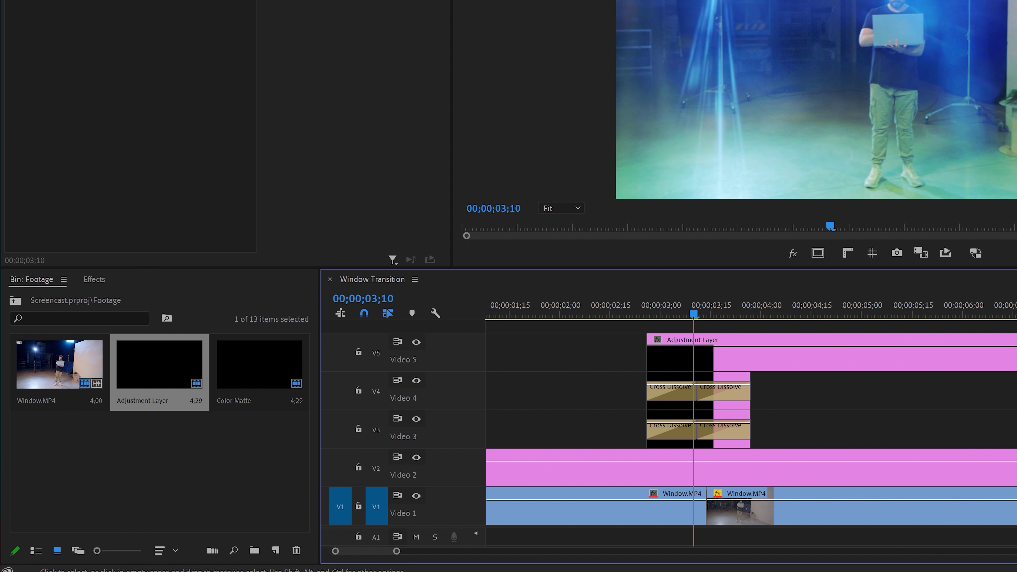
Trim the adjustment layer, apply Lens Distortion, and keyframe Curvature at -20 (03;14) toward 0 (03;27).
{"action": "left_click_drag", "start_coordinate": [760, 345], "coordinate": [750, 346]}
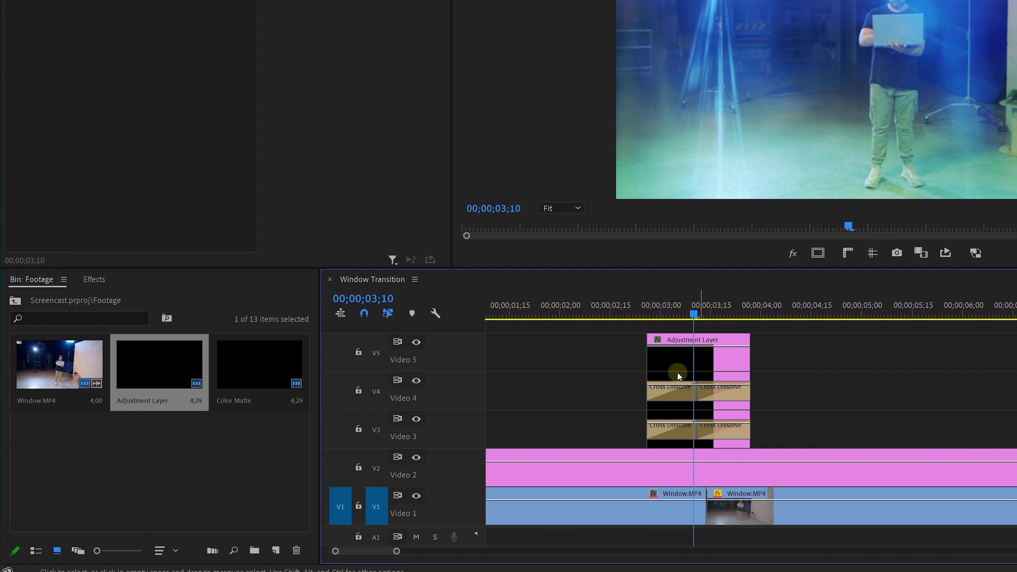
{"action": "left_click", "coordinate": [94, 280]}
{"action": "left_click_drag", "start_coordinate": [332, 347], "coordinate": [677, 352]}
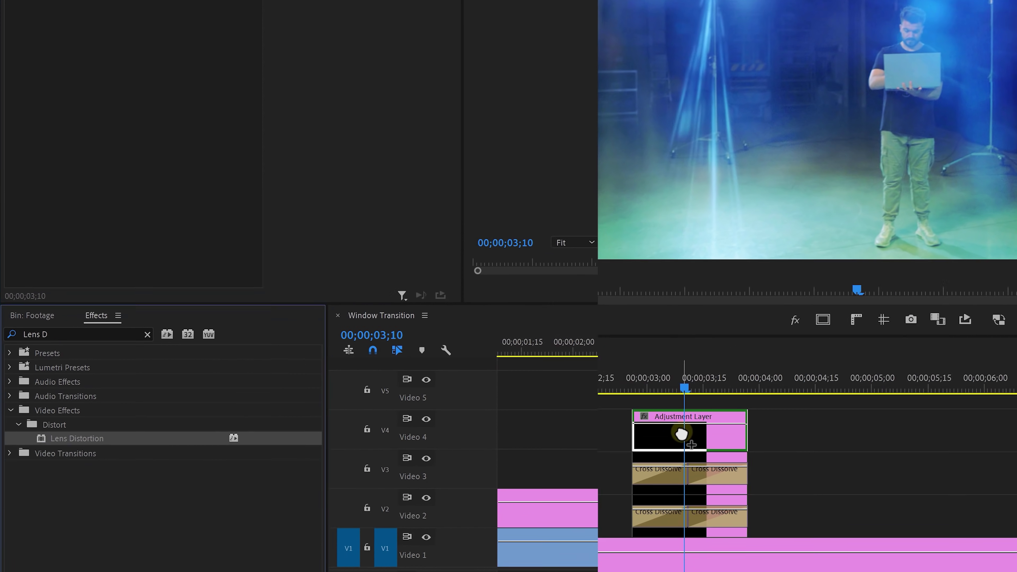
{"action": "left_click", "coordinate": [34, 38]}
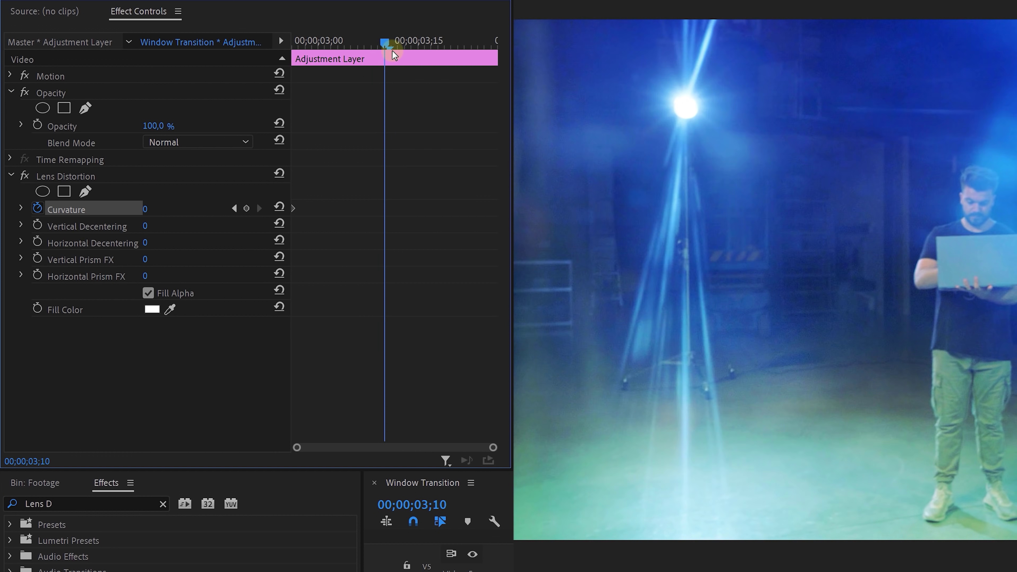
{"action": "left_click_drag", "start_coordinate": [394, 55], "coordinate": [411, 45]}
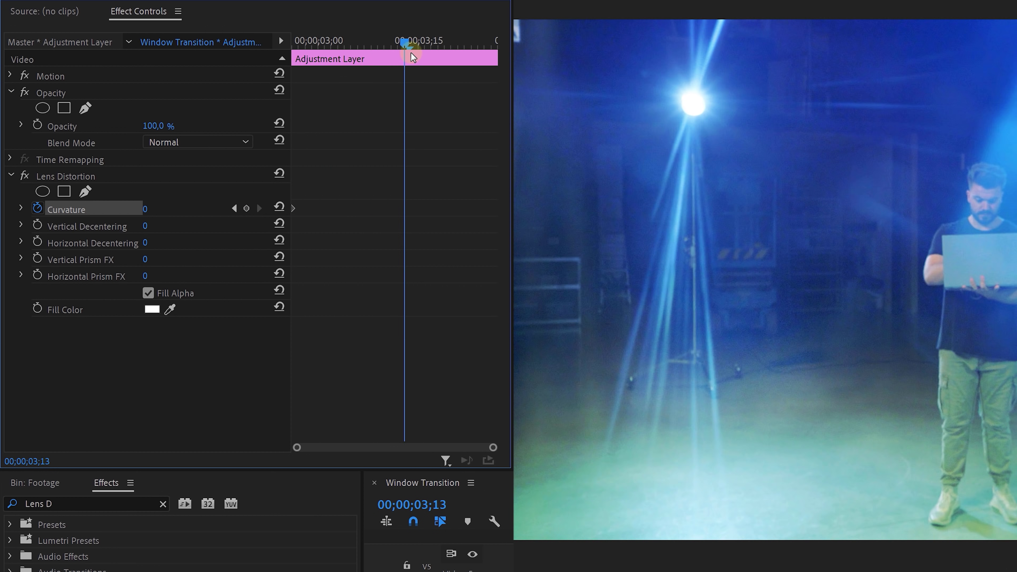
{"action": "left_click", "coordinate": [215, 209]}
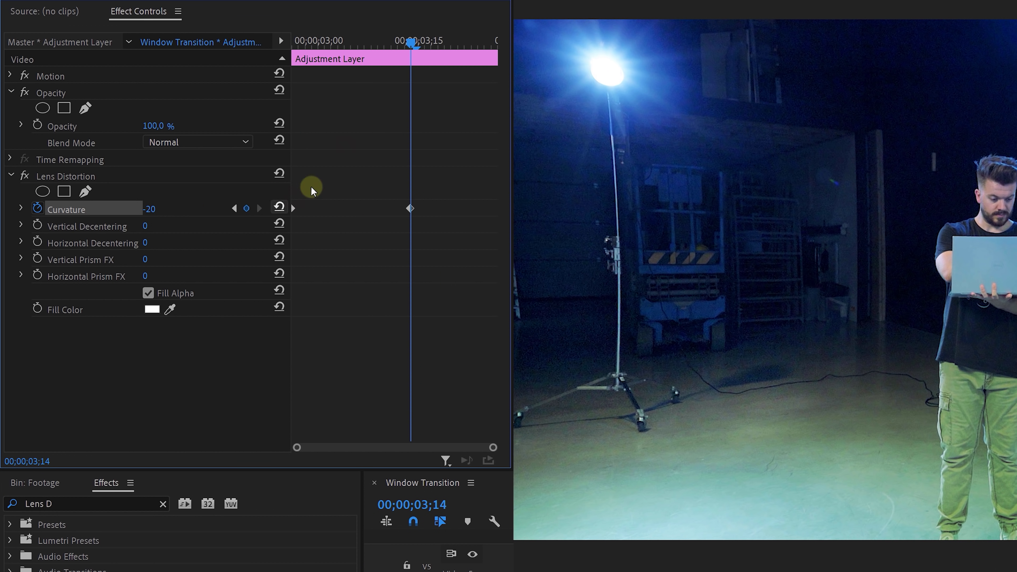
{"action": "left_click_drag", "start_coordinate": [412, 43], "coordinate": [497, 50]}
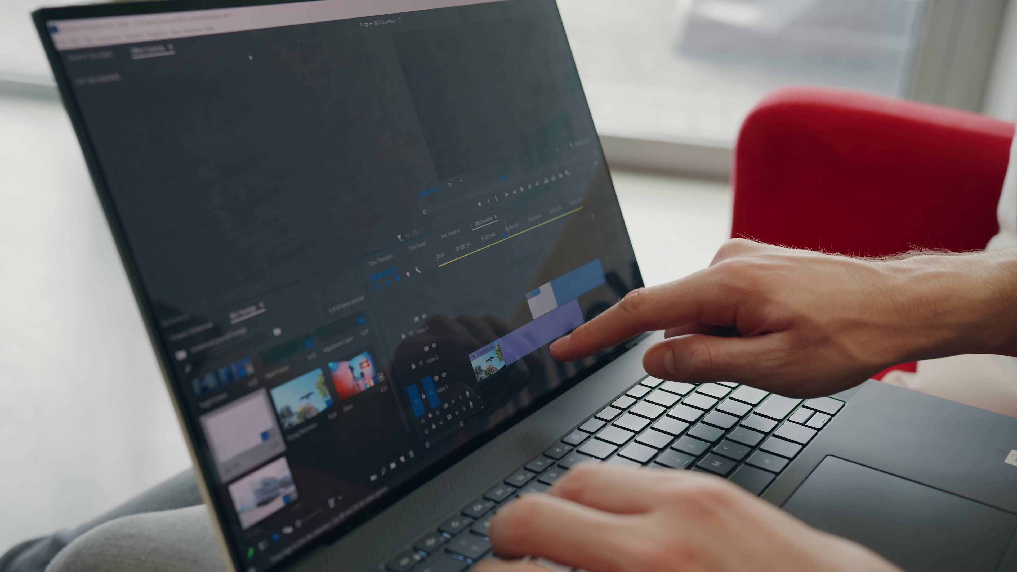
Move the water clip from Video 2 up to Video 3, bringing the bird shot into view.
{"action": "left_click_drag", "start_coordinate": [555, 348], "coordinate": [504, 291]}
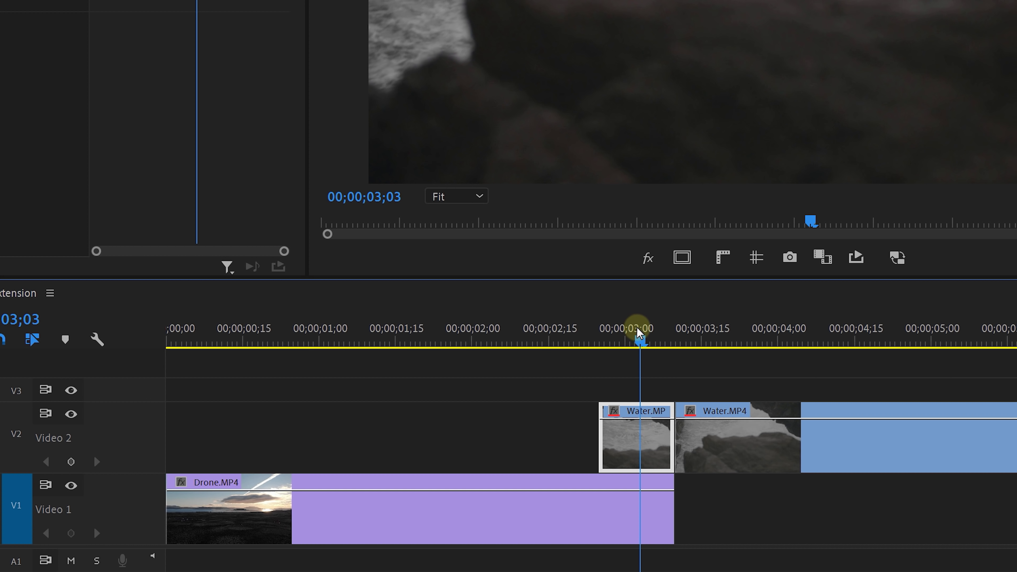
Hold the short water clip on its Out Point and mask it along the rock edge, feathered to 28.
{"action": "right_click", "coordinate": [641, 439]}
{"action": "left_click", "coordinate": [822, 165]}
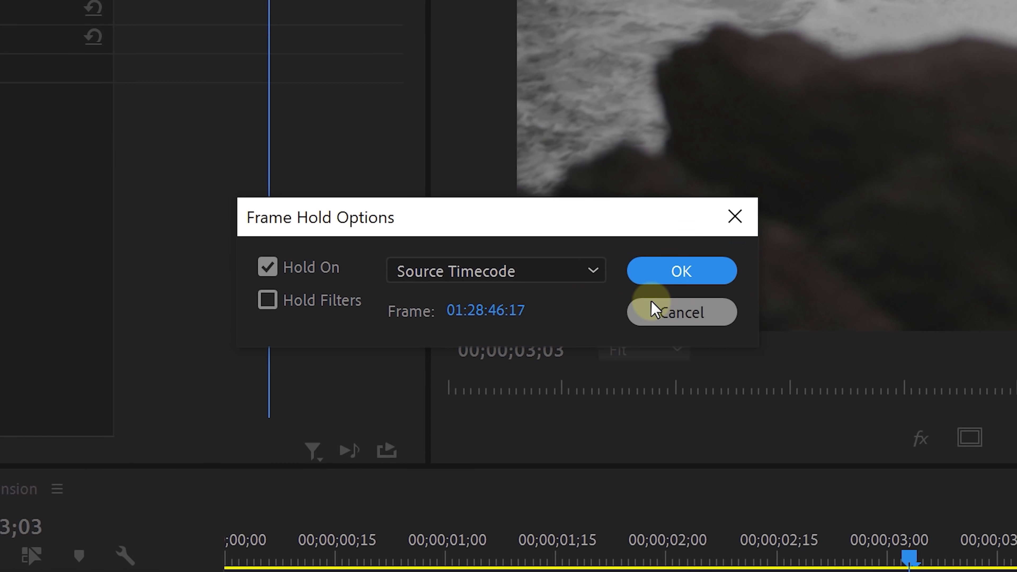
{"action": "left_click", "coordinate": [577, 276]}
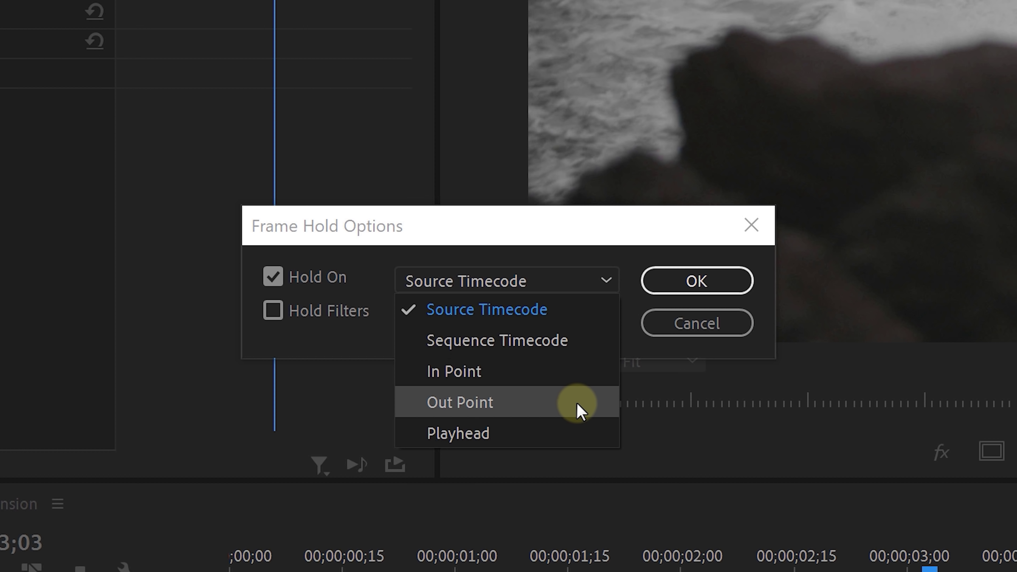
{"action": "left_click", "coordinate": [566, 397]}
{"action": "left_click", "coordinate": [721, 284]}
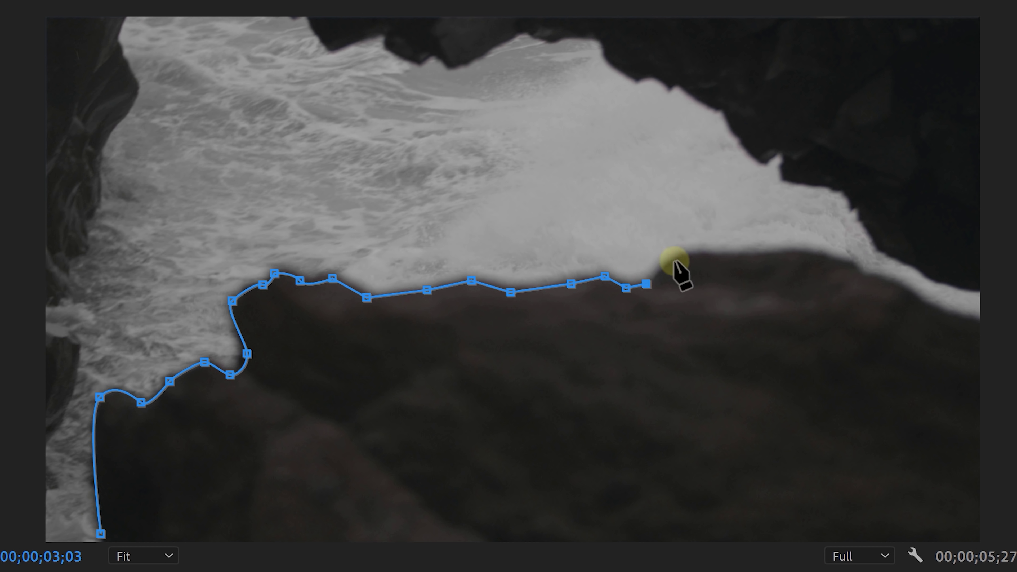
{"action": "left_click", "coordinate": [100, 533]}
{"action": "left_click", "coordinate": [195, 202]}
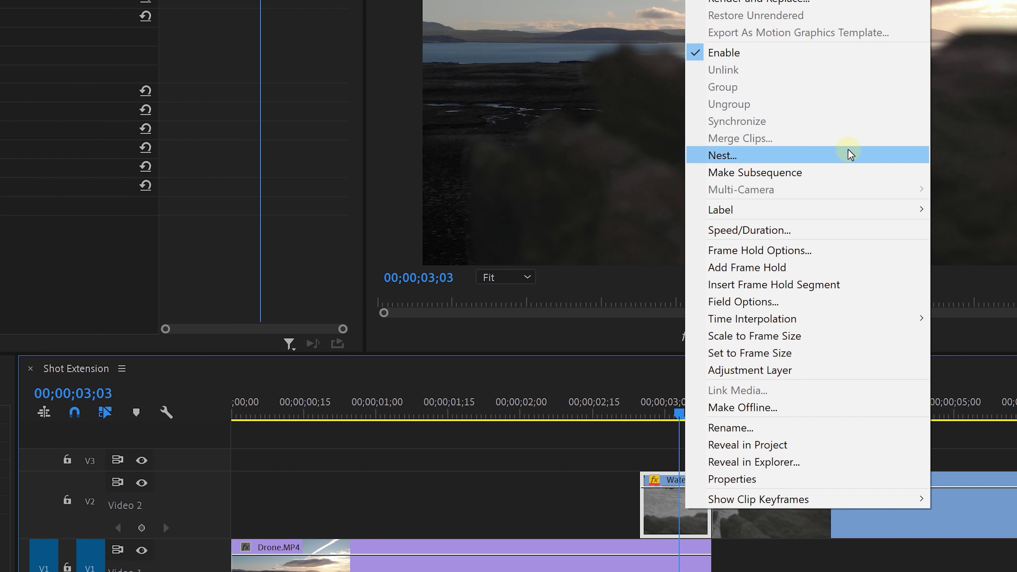
Nest the held water clip as Hold Frame, apply Transform, and set Shutter Angle to 180.
{"action": "left_click", "coordinate": [848, 154]}
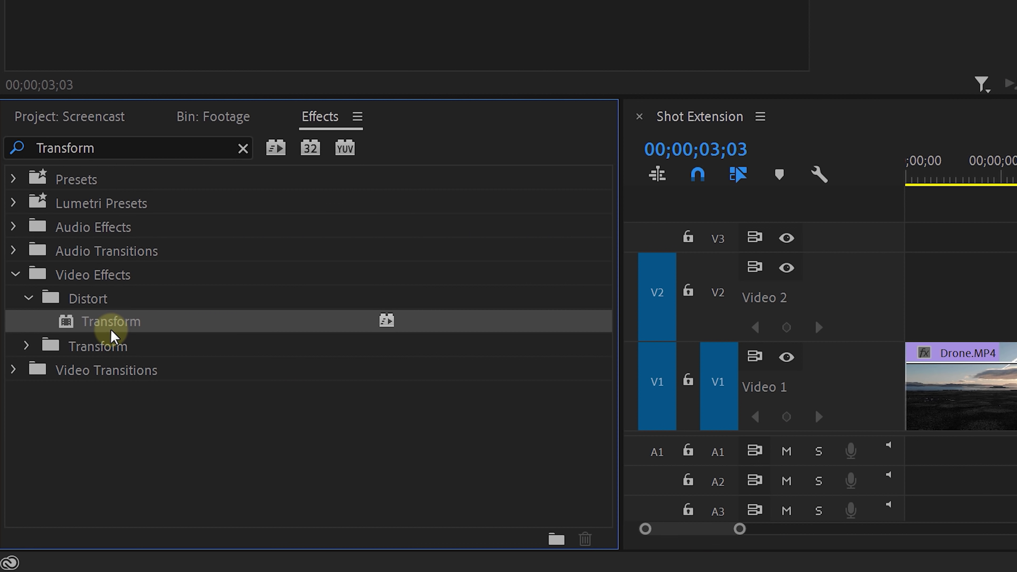
{"action": "left_click_drag", "start_coordinate": [102, 325], "coordinate": [550, 297]}
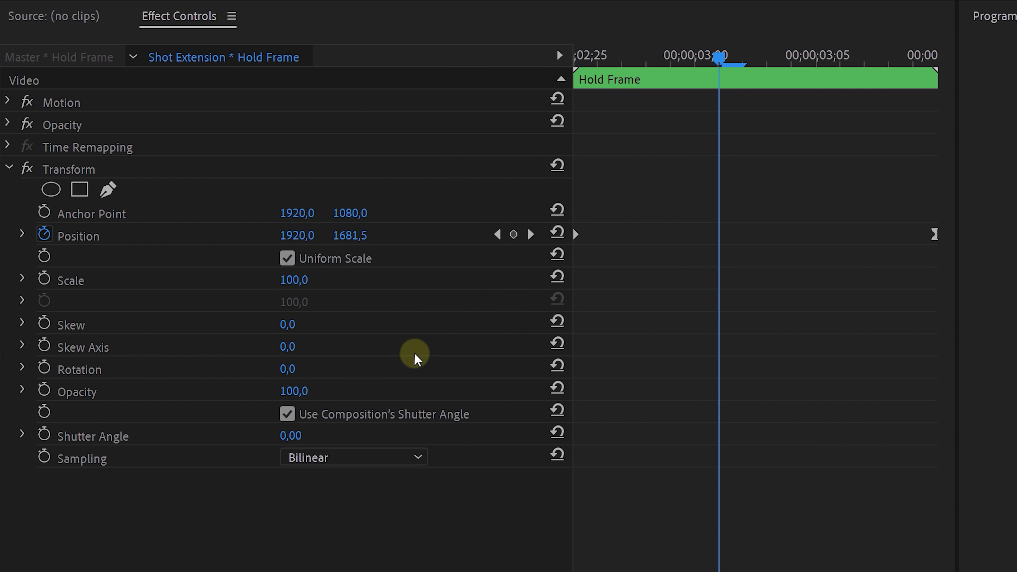
{"action": "left_click", "coordinate": [295, 415]}
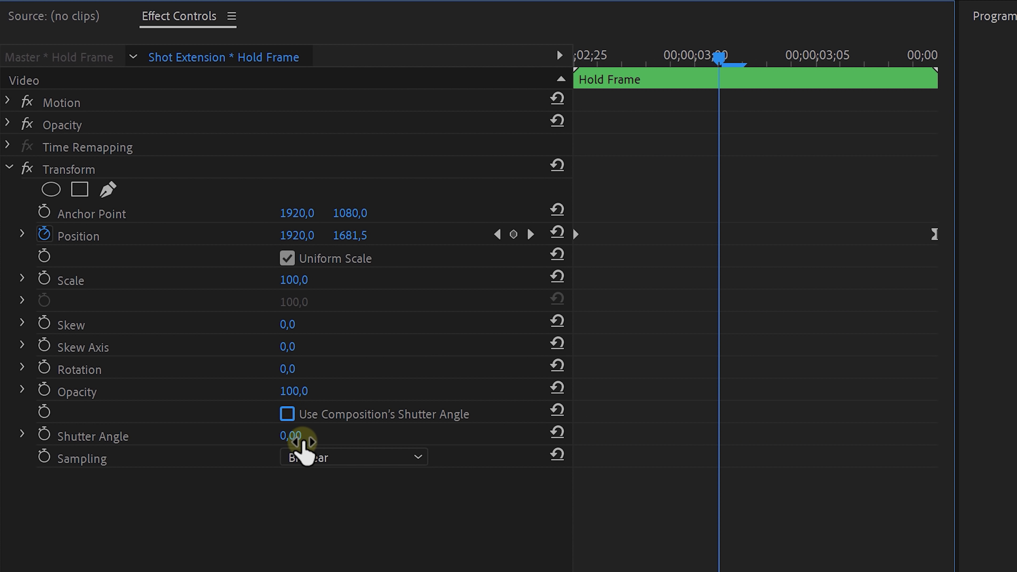
{"action": "type", "text": "180"}
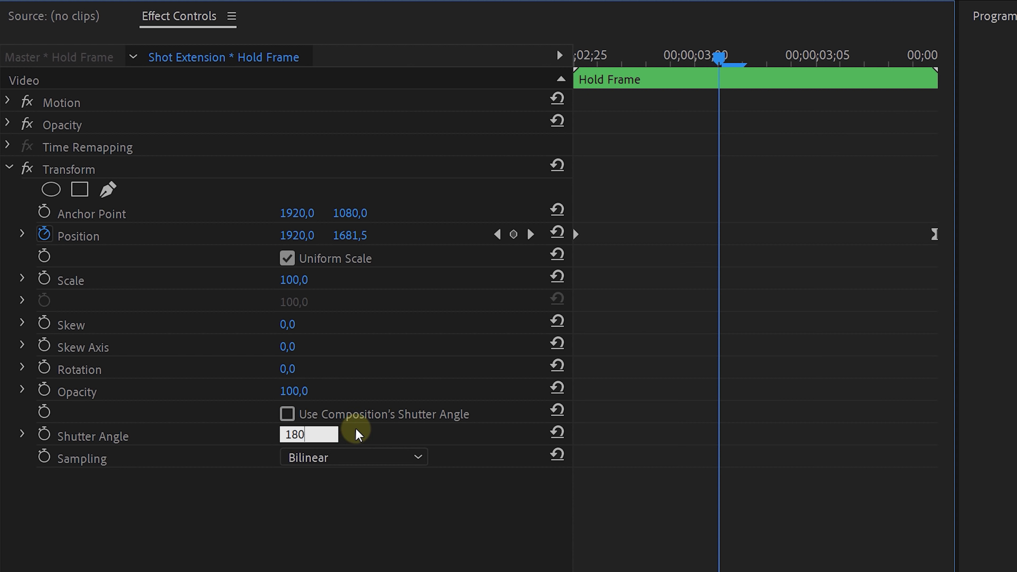
{"action": "key", "text": "Return"}
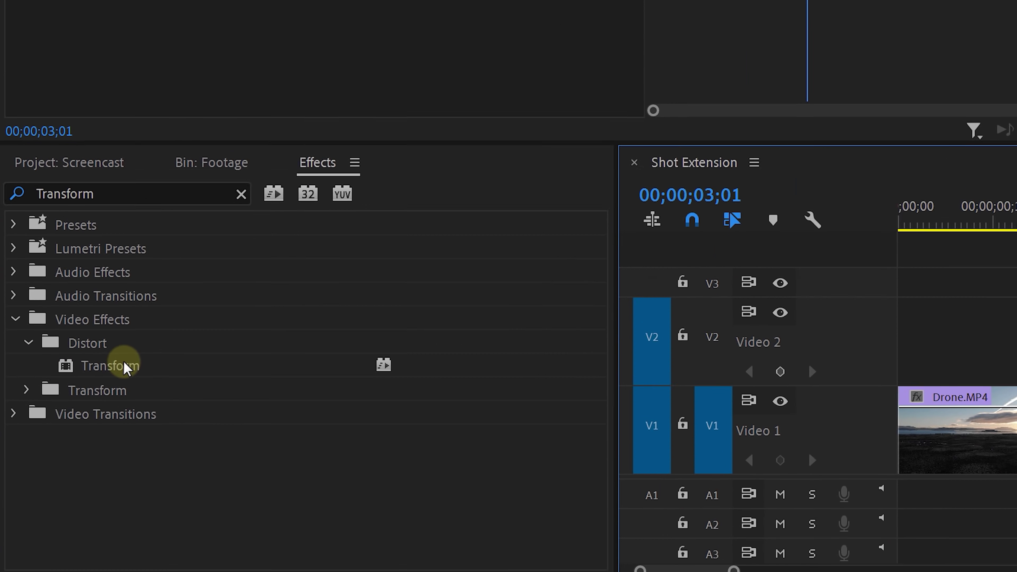
Apply Transform to Drone.MP4 at 150 scale, with Position keyframed to Y 530 at 03;09.
{"action": "left_click_drag", "start_coordinate": [125, 363], "coordinate": [465, 381]}
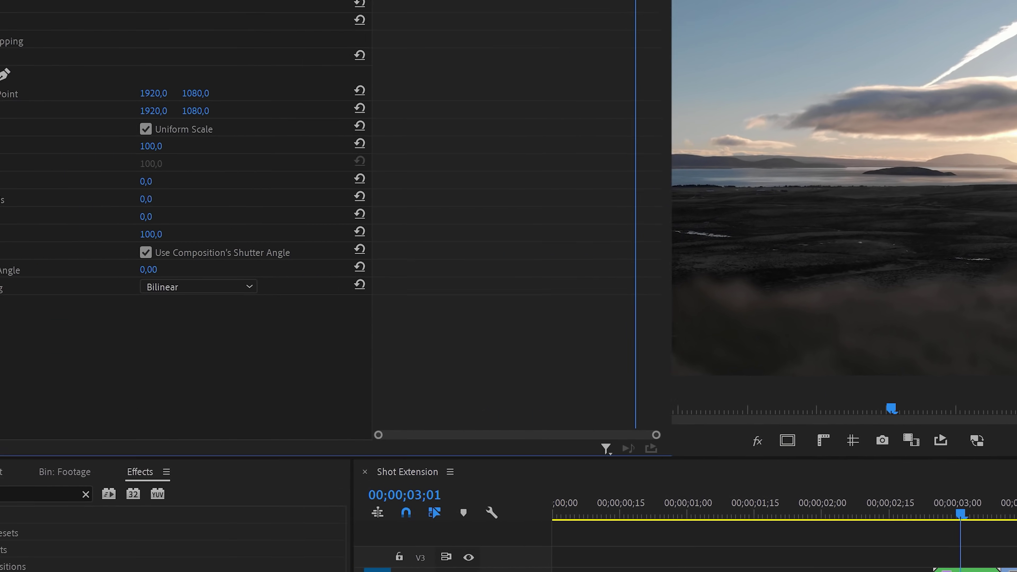
{"action": "left_click", "coordinate": [658, 44]}
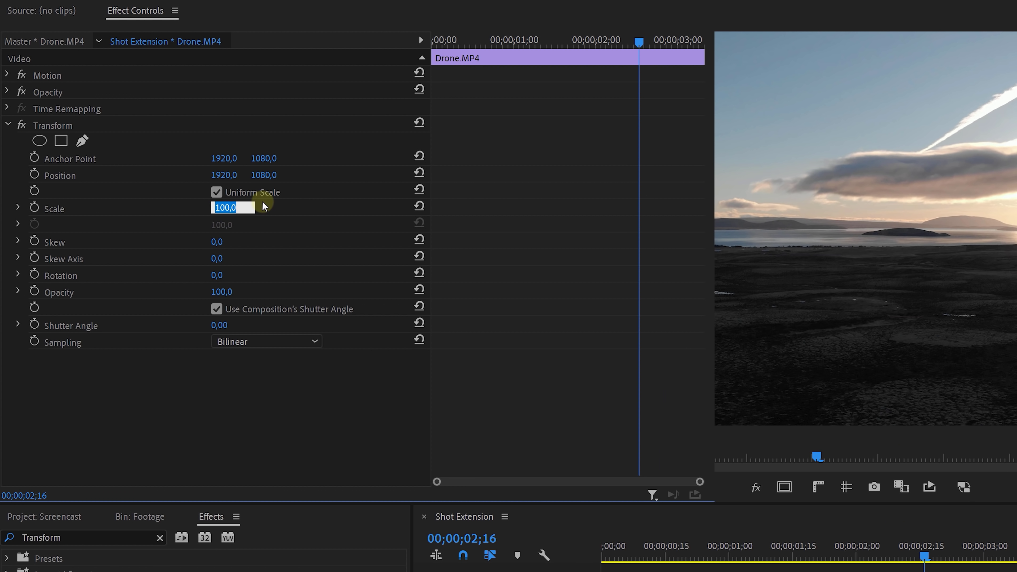
{"action": "type", "text": "150"}
{"action": "key", "text": "Return"}
{"action": "mouse_move", "coordinate": [264, 175]}
{"action": "left_mouse_down"}
{"action": "mouse_move", "coordinate": [681, 125]}
{"action": "mouse_move", "coordinate": [269, 176]}
{"action": "left_mouse_up"}
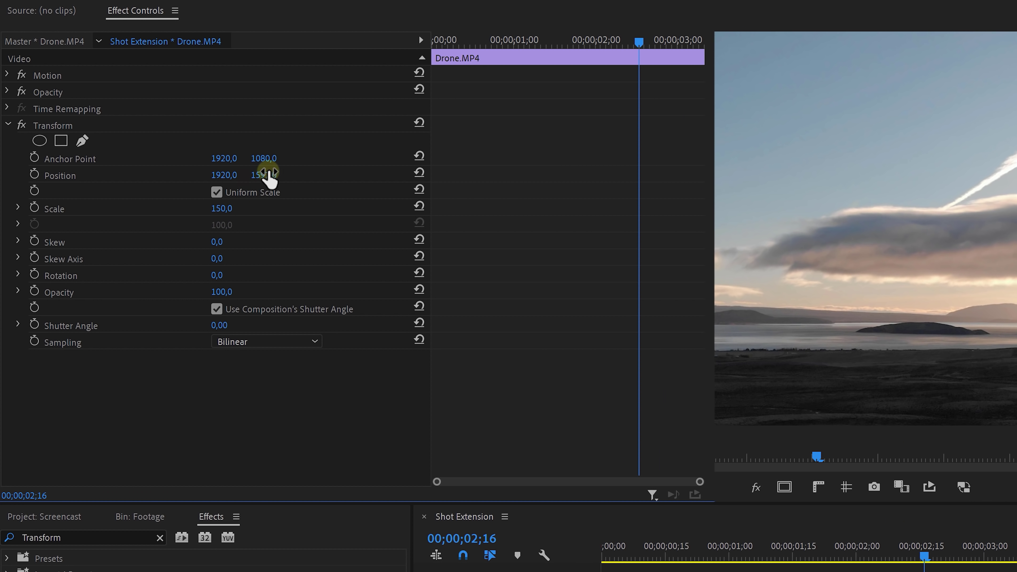
{"action": "left_click_drag", "start_coordinate": [639, 42], "coordinate": [701, 40]}
{"action": "left_click_drag", "start_coordinate": [264, 174], "coordinate": [0, 281]}
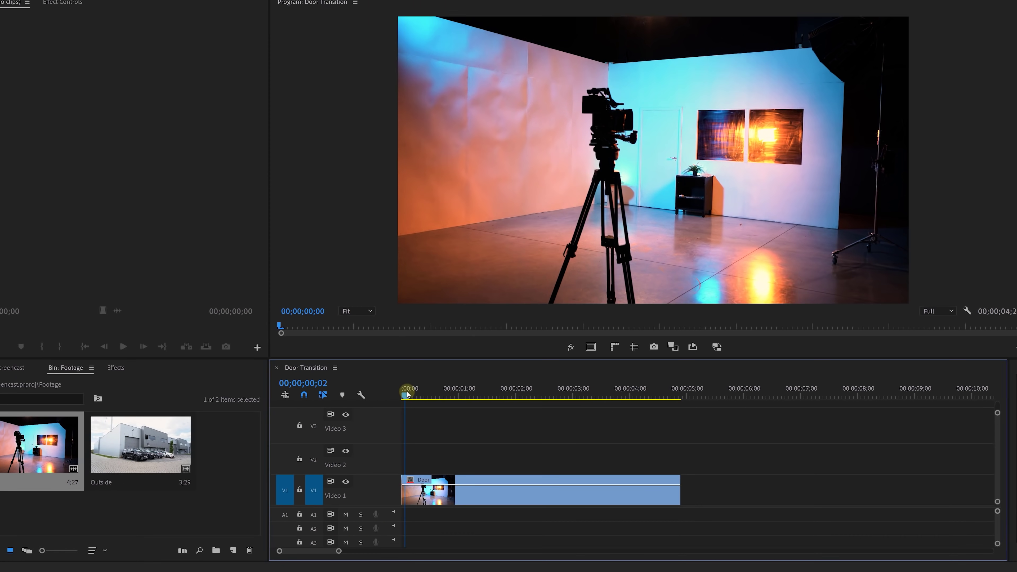
Freeze the Door clip from frame 03;26 onward with a frame hold.
{"action": "left_click_drag", "start_coordinate": [419, 404], "coordinate": [590, 403]}
{"action": "left_click_drag", "start_coordinate": [548, 283], "coordinate": [609, 285]}
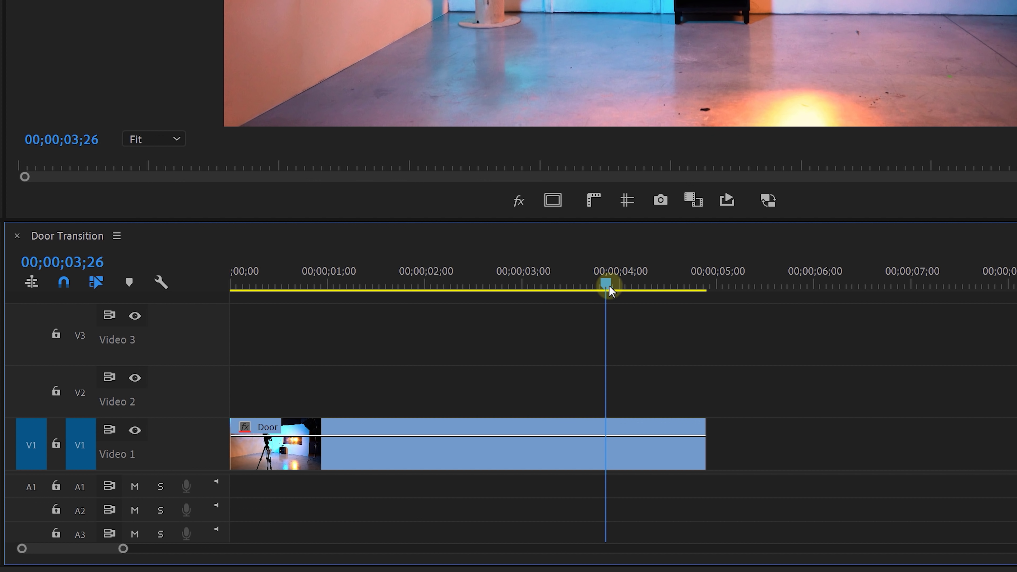
{"action": "right_click", "coordinate": [633, 449]}
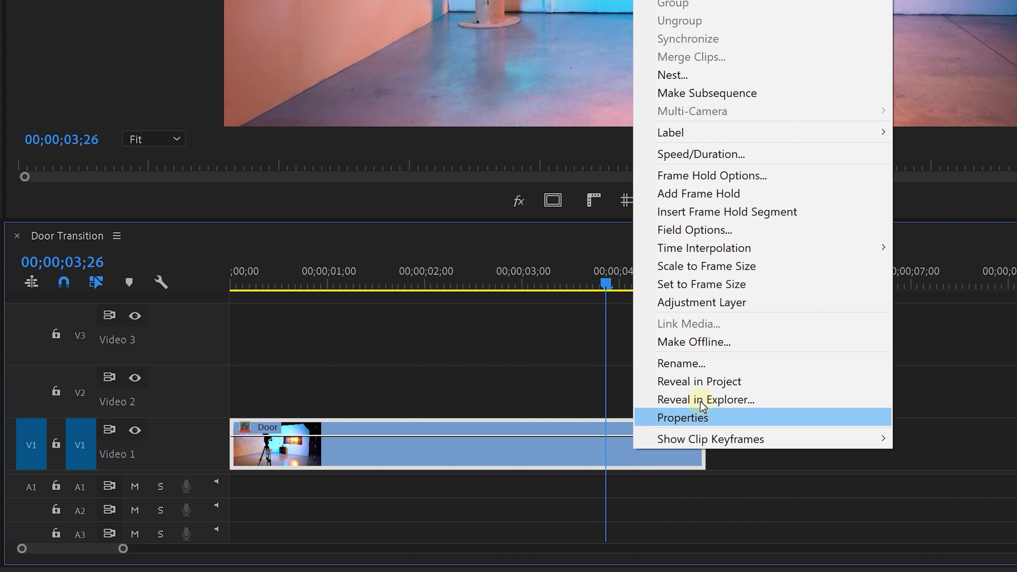
{"action": "left_click", "coordinate": [764, 193]}
Apply Basic 3D to the held Door frame and swivel it 52°.
{"action": "left_click_drag", "start_coordinate": [102, 405], "coordinate": [648, 436]}
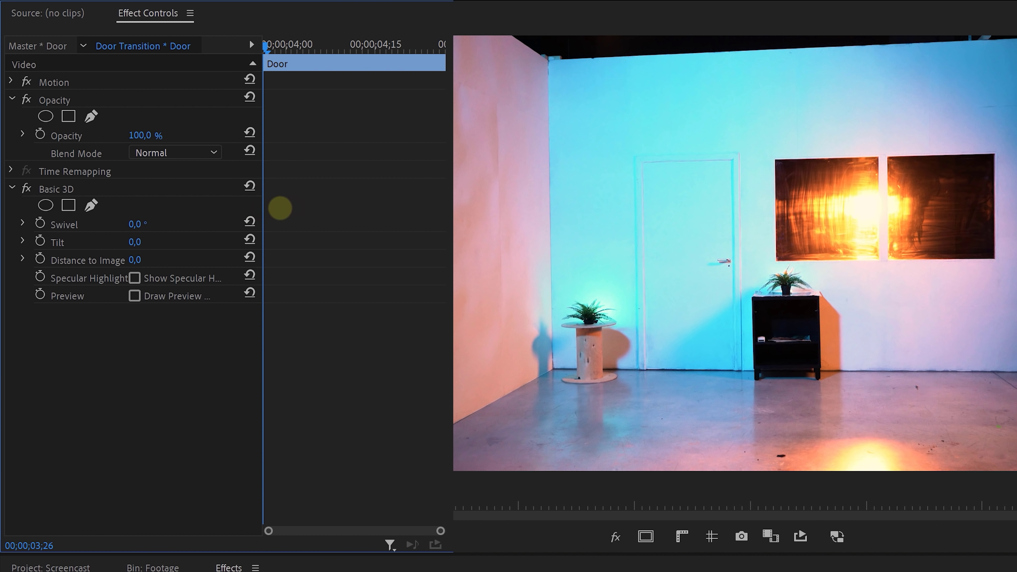
{"action": "left_click_drag", "start_coordinate": [280, 208], "coordinate": [307, 208]}
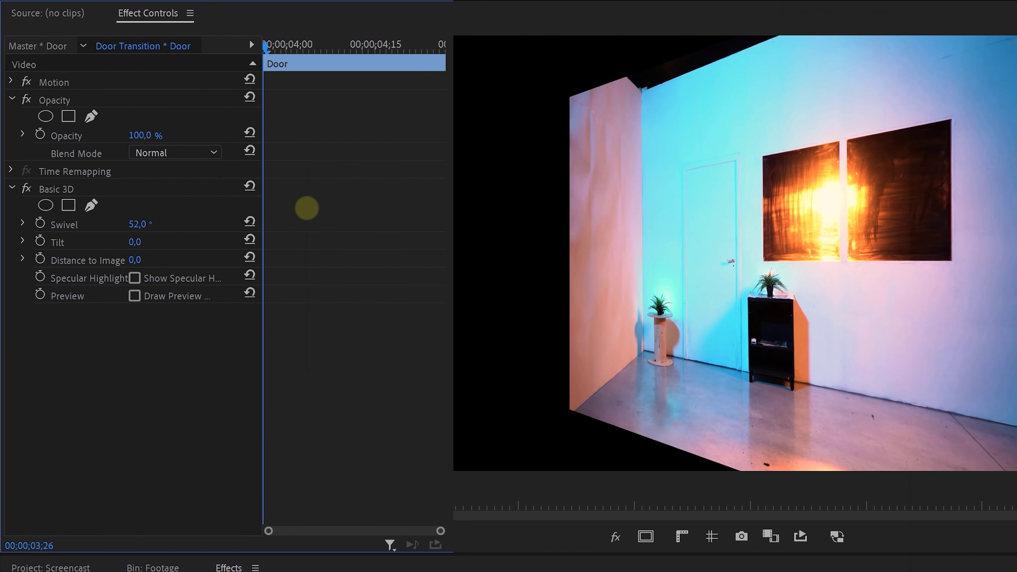
{"action": "right_click", "coordinate": [647, 453]}
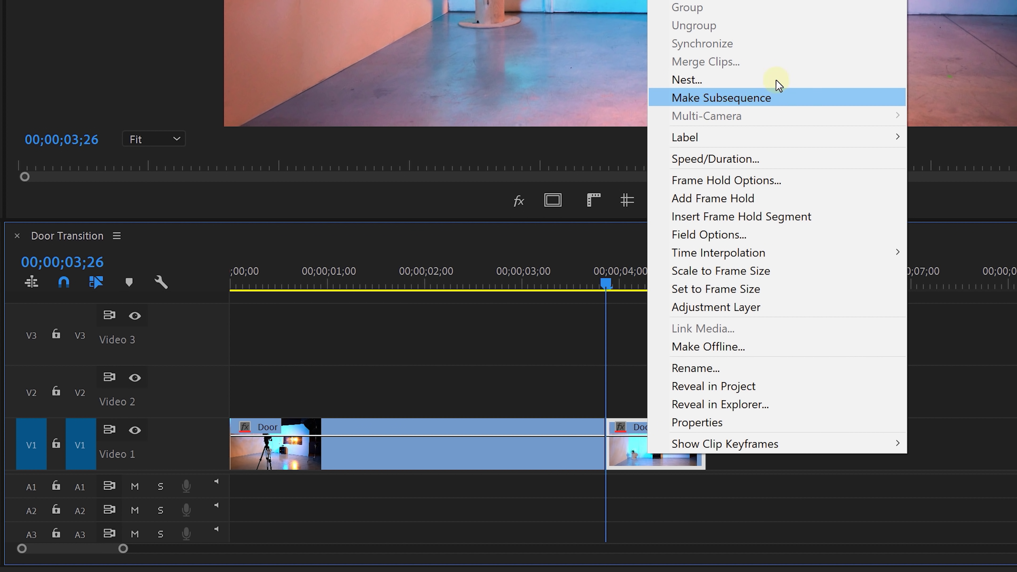
Nest the held Door clip as Hold Frame Door and pan its VR Projection to -45.
{"action": "left_click", "coordinate": [776, 79]}
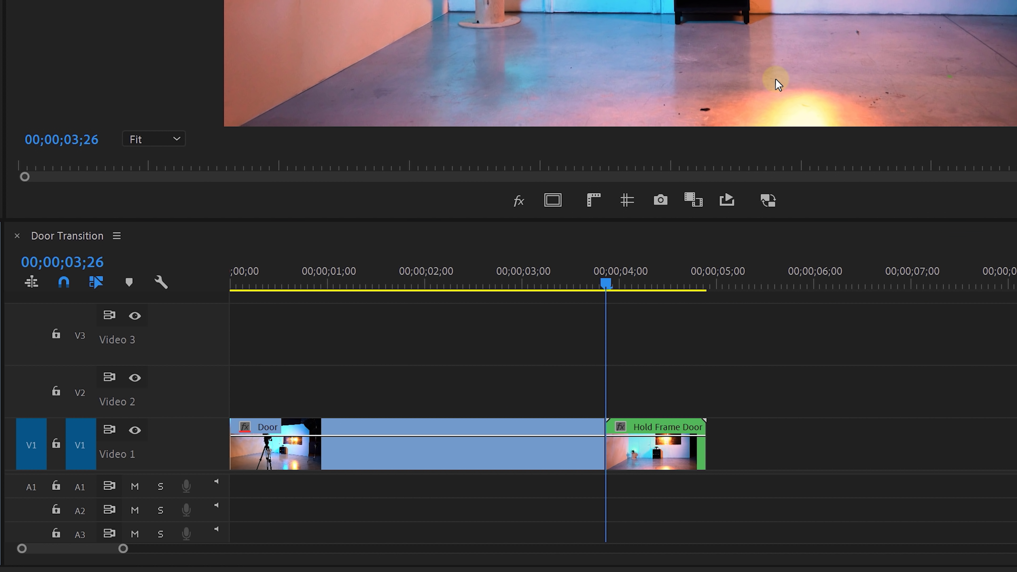
{"action": "double_click", "coordinate": [663, 448]}
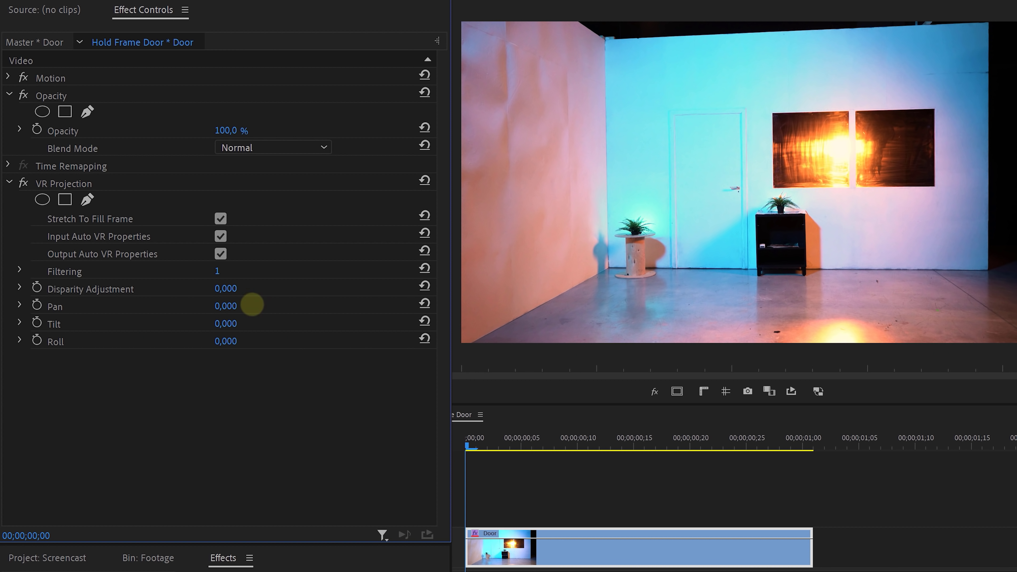
{"action": "mouse_move", "coordinate": [252, 305]}
{"action": "left_mouse_down"}
{"action": "mouse_move", "coordinate": [420, 307]}
{"action": "mouse_move", "coordinate": [257, 302]}
{"action": "mouse_move", "coordinate": [269, 305]}
{"action": "left_mouse_up"}
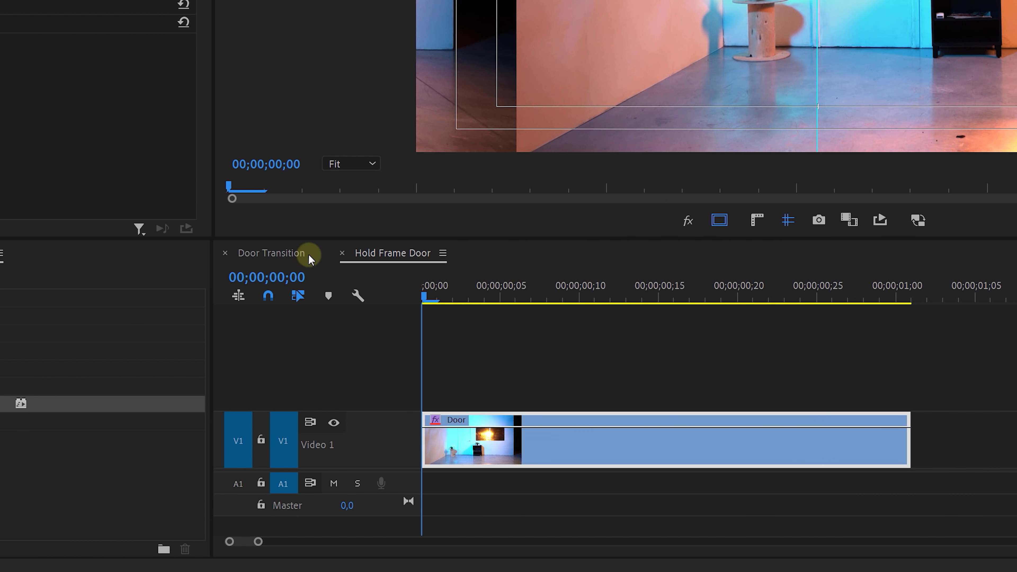
In the Door Transition sequence, Alt-drag a copy of Hold Frame Door onto Video 2.
{"action": "left_click", "coordinate": [309, 254]}
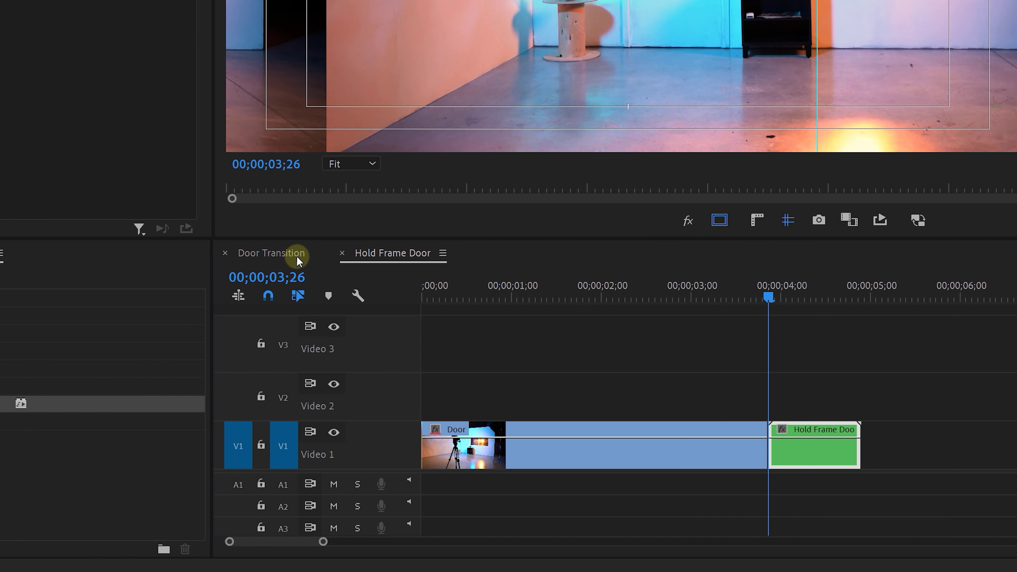
{"action": "key", "text": "alt"}
{"action": "left_click_drag", "start_coordinate": [800, 440], "coordinate": [806, 402]}
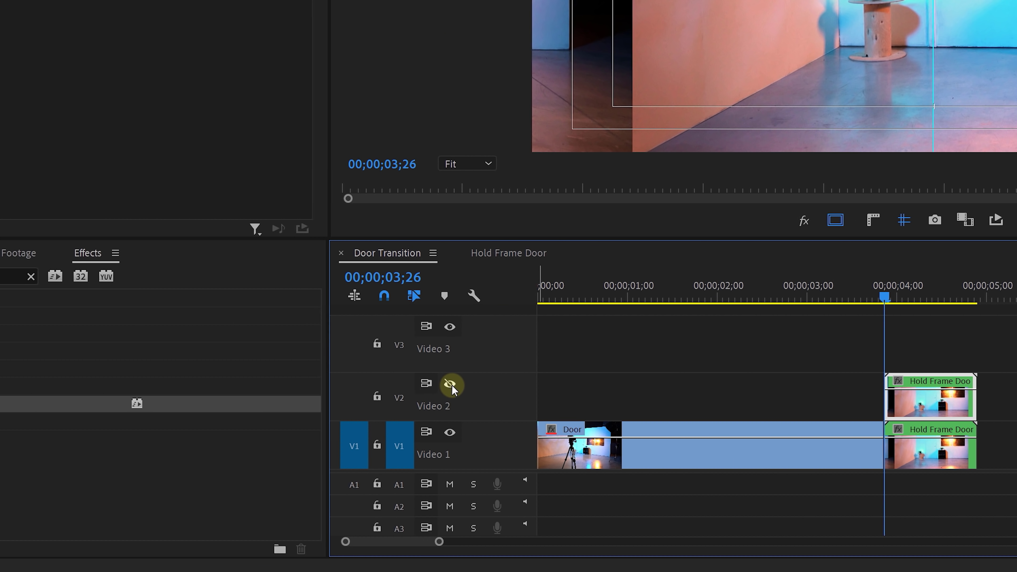
Apply VR Projection to the Video 1 Hold Frame Door clip with Pan set to 45.
{"action": "left_click_drag", "start_coordinate": [102, 405], "coordinate": [845, 465]}
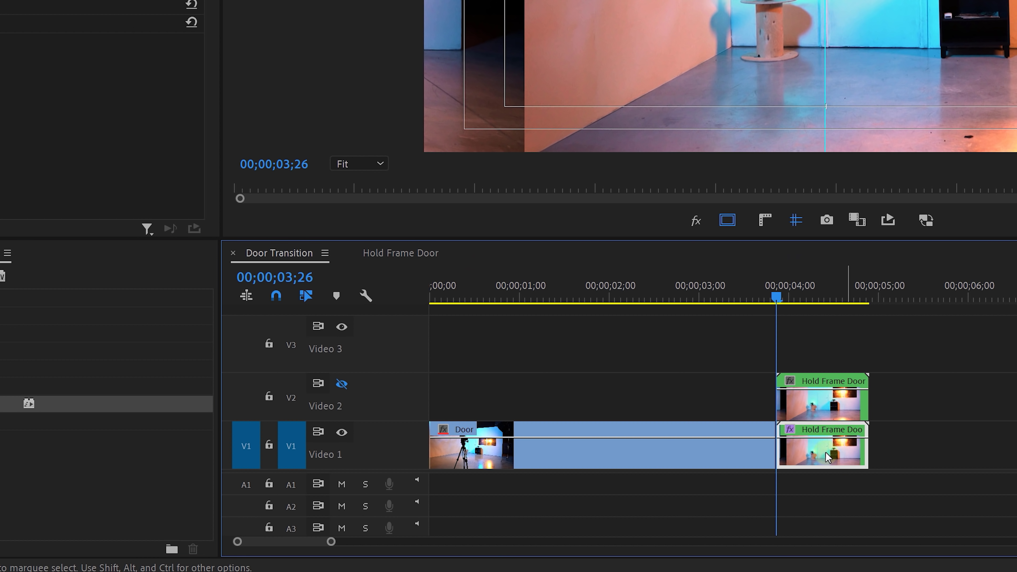
{"action": "left_click", "coordinate": [242, 260]}
{"action": "mouse_move", "coordinate": [225, 308]}
{"action": "left_mouse_down"}
{"action": "mouse_move", "coordinate": [113, 295]}
{"action": "mouse_move", "coordinate": [224, 310]}
{"action": "left_mouse_up"}
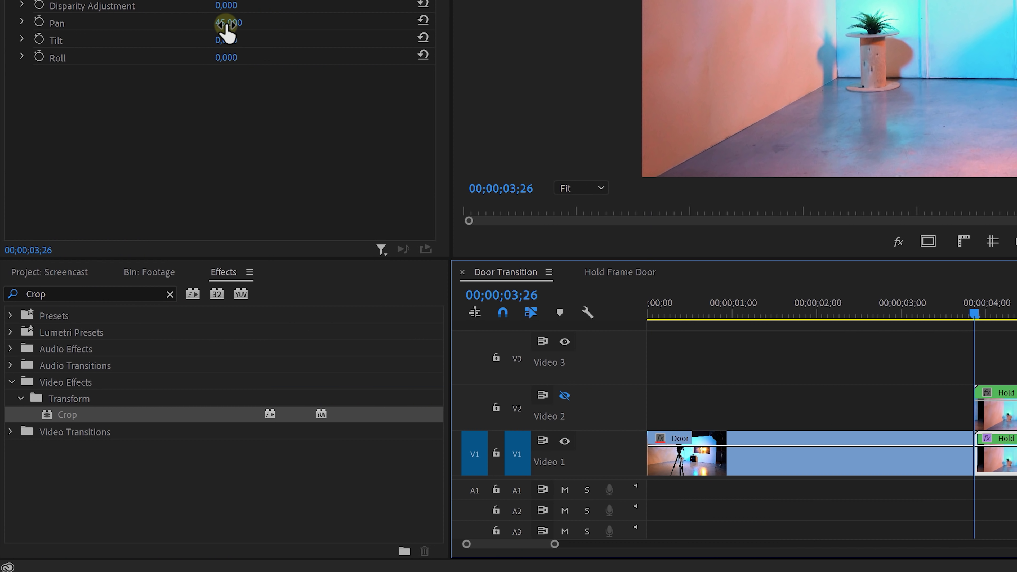
Unhide Video 2 and crop its clip down to just the door.
{"action": "left_click", "coordinate": [565, 397]}
{"action": "left_click_drag", "start_coordinate": [329, 397], "coordinate": [1010, 417]}
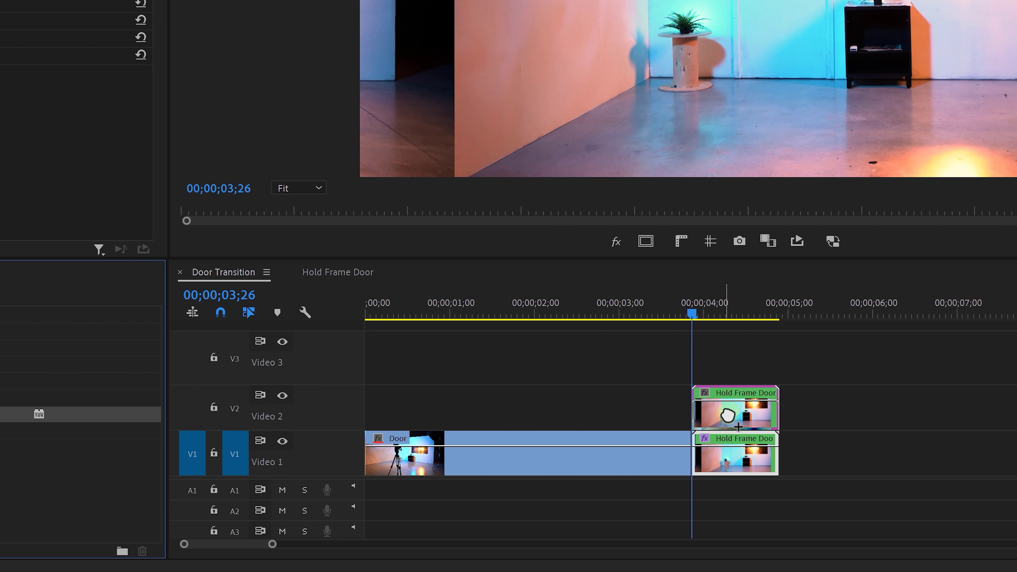
{"action": "left_click_drag", "start_coordinate": [728, 417], "coordinate": [728, 417]}
{"action": "left_click", "coordinate": [46, 183]}
{"action": "left_click_drag", "start_coordinate": [465, 216], "coordinate": [748, 193]}
{"action": "left_click_drag", "start_coordinate": [781, 12], "coordinate": [781, 103]}
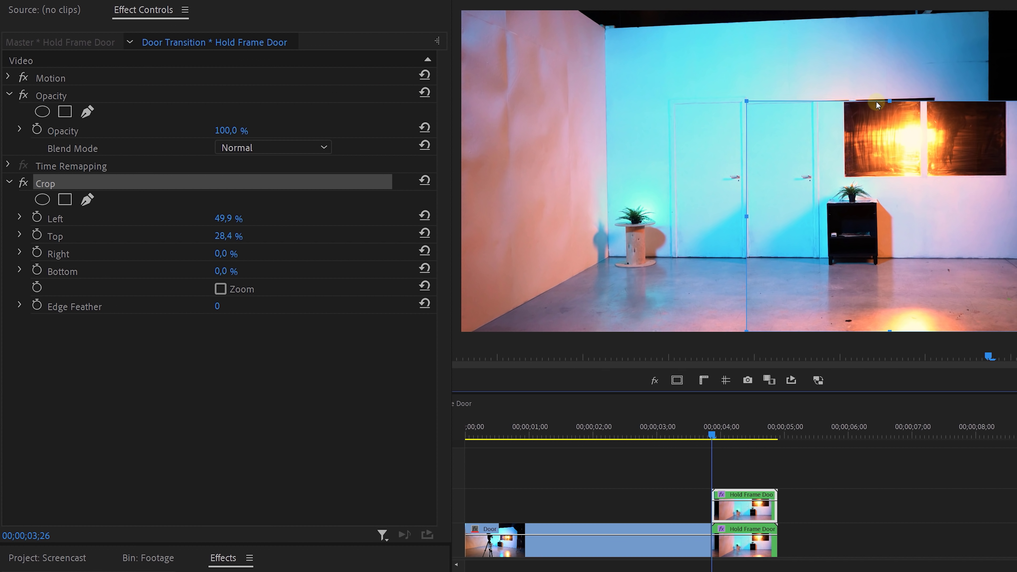
{"action": "left_click_drag", "start_coordinate": [987, 217], "coordinate": [814, 216]}
{"action": "left_click_drag", "start_coordinate": [788, 259], "coordinate": [788, 258]}
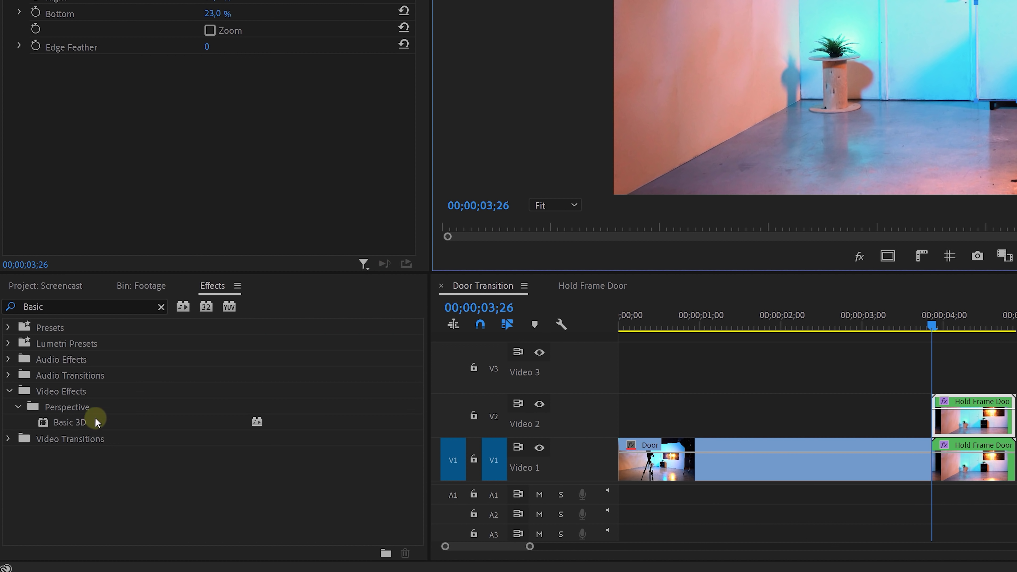
Add Basic 3D and Transform to the door clip, aligning it at Position X 1442.
{"action": "left_click_drag", "start_coordinate": [96, 422], "coordinate": [952, 417]}
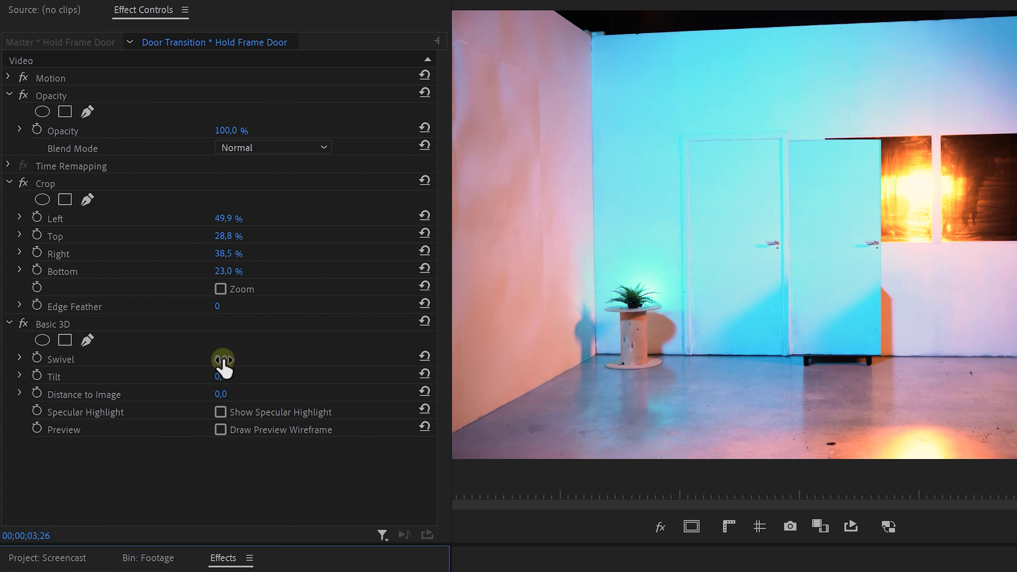
{"action": "left_click_drag", "start_coordinate": [220, 359], "coordinate": [235, 379]}
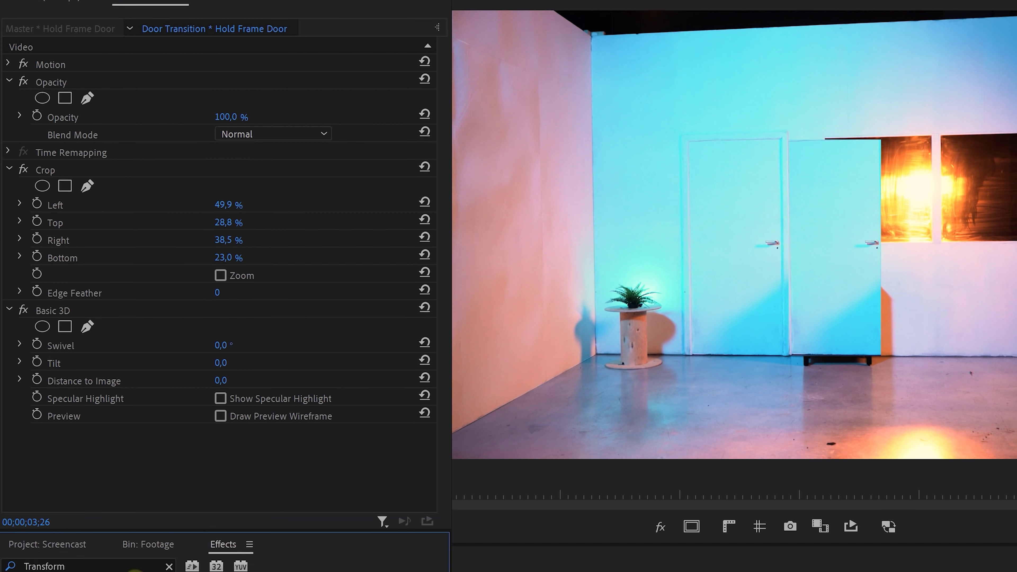
{"action": "left_click_drag", "start_coordinate": [76, 472], "coordinate": [83, 455]}
{"action": "scroll", "coordinate": [142, 243], "scroll_direction": "down", "scroll_amount": 5}
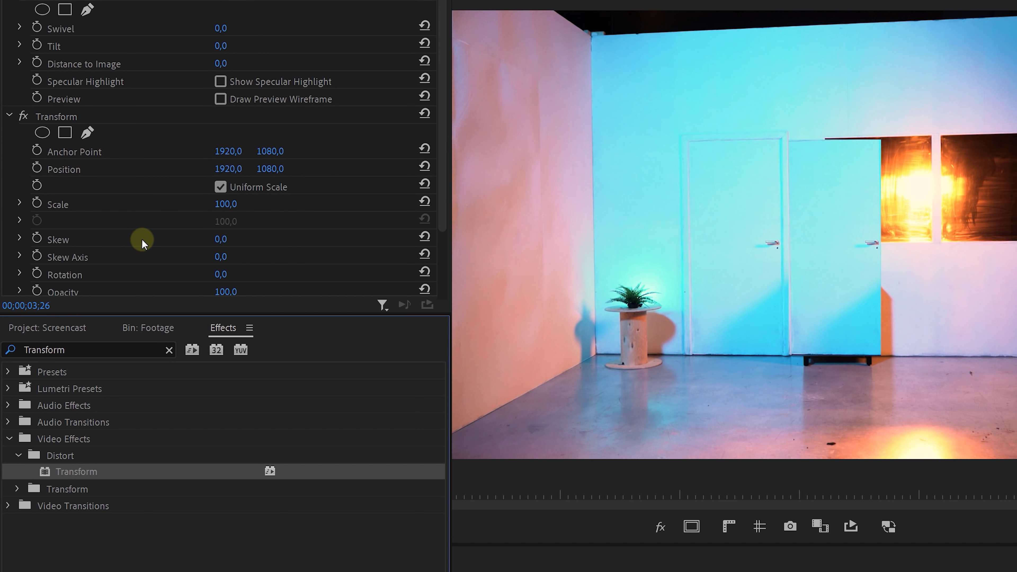
{"action": "left_click_drag", "start_coordinate": [147, 175], "coordinate": [2, 341]}
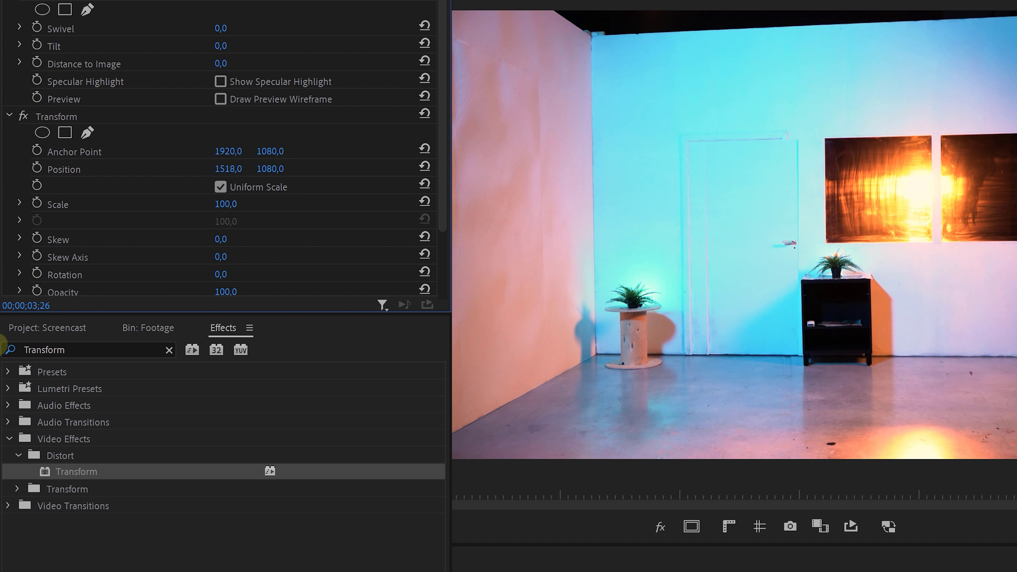
{"action": "left_click_drag", "start_coordinate": [221, 28], "coordinate": [250, 28]}
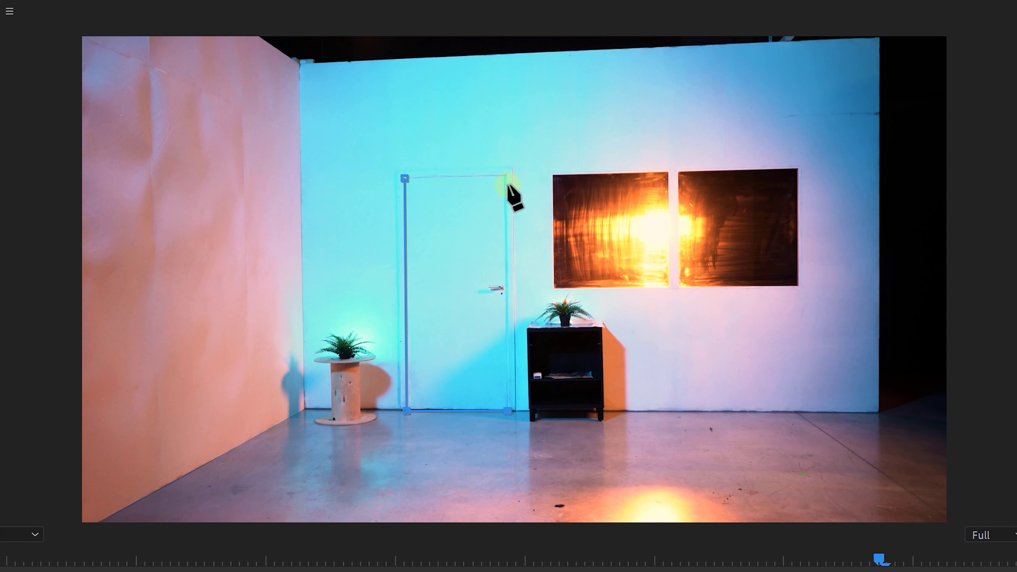
Mask the doorway out of V1 as inverted, and keyframe door Swivel from 0 to -89.
{"action": "left_click", "coordinate": [504, 174]}
{"action": "left_click", "coordinate": [405, 178]}
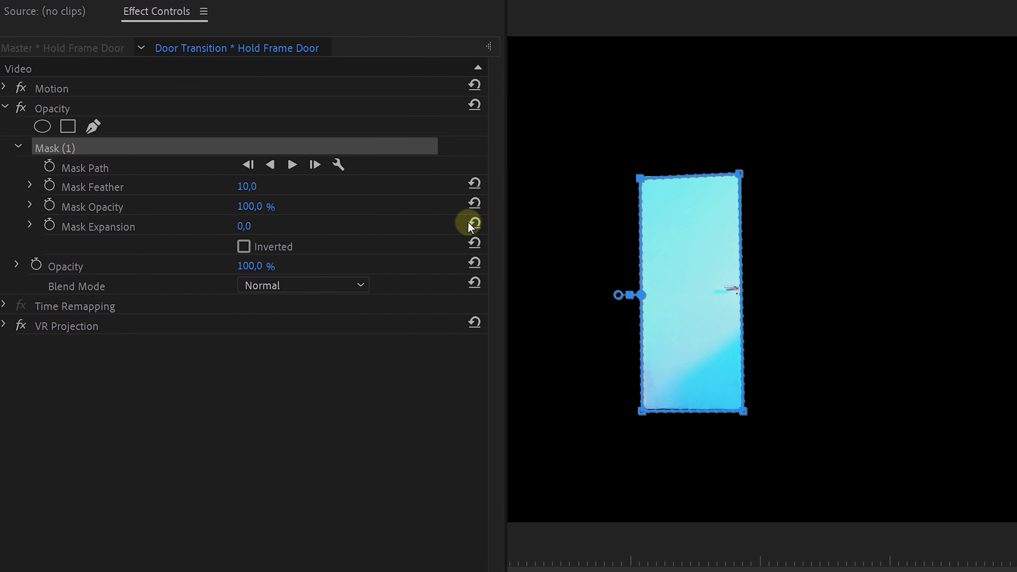
{"action": "left_click", "coordinate": [251, 246]}
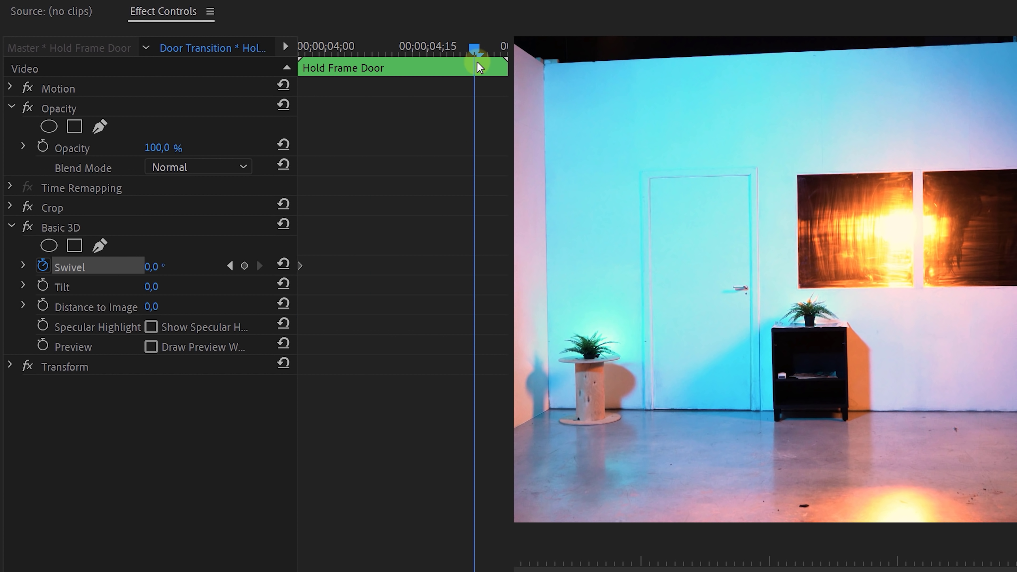
{"action": "left_click_drag", "start_coordinate": [180, 267], "coordinate": [168, 266]}
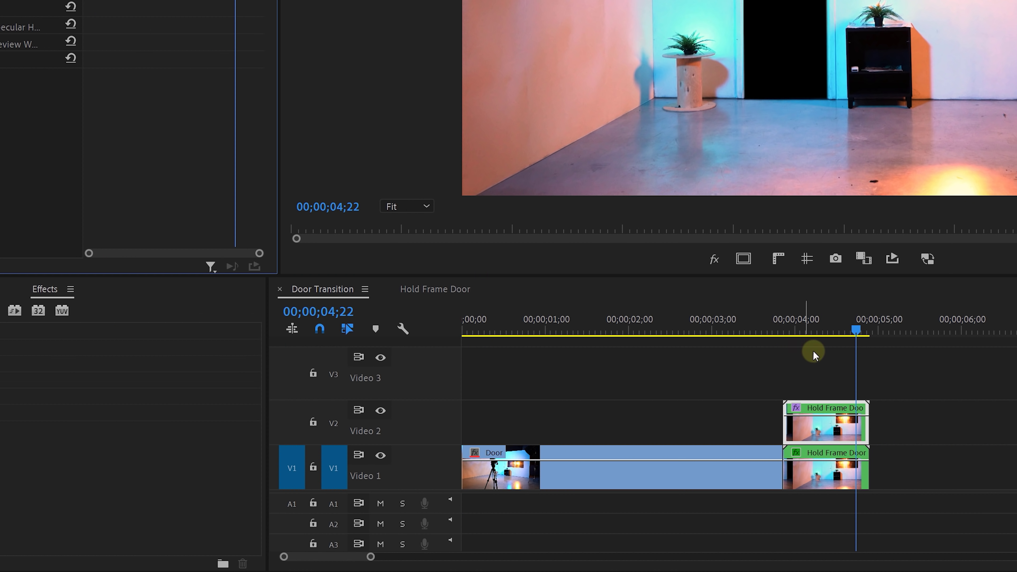
Nest the door clips as 'Door Shot' and place the Outside clip on V1 beneath it.
{"action": "left_click", "coordinate": [585, 474]}
{"action": "right_click", "coordinate": [666, 471]}
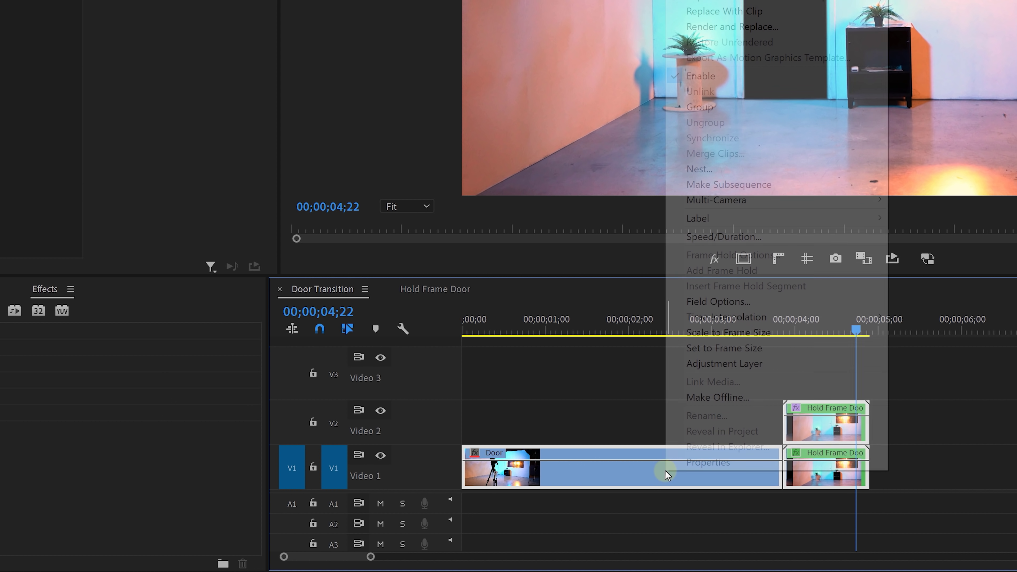
{"action": "left_click", "coordinate": [758, 168]}
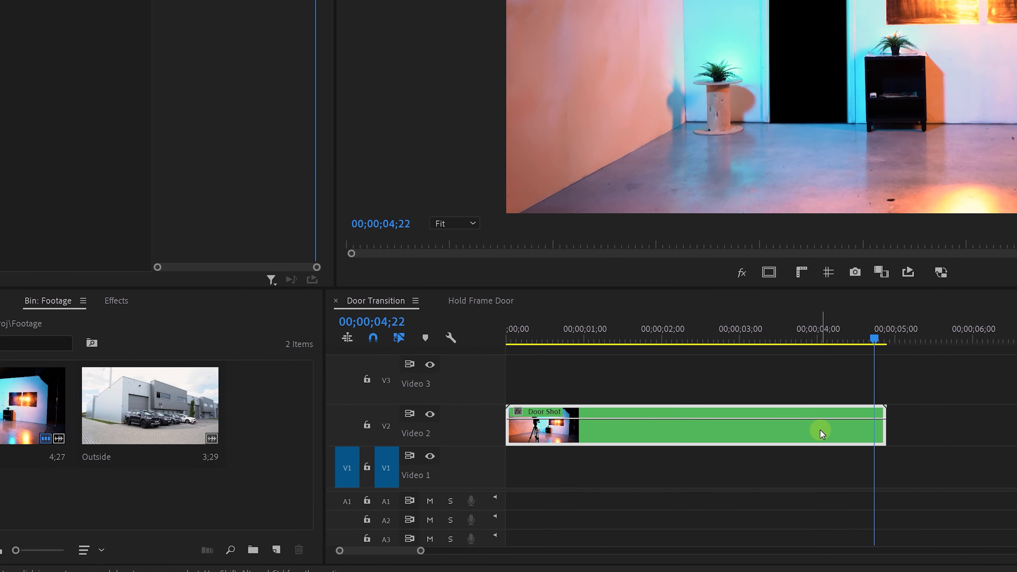
{"action": "left_click_drag", "start_coordinate": [212, 409], "coordinate": [829, 464]}
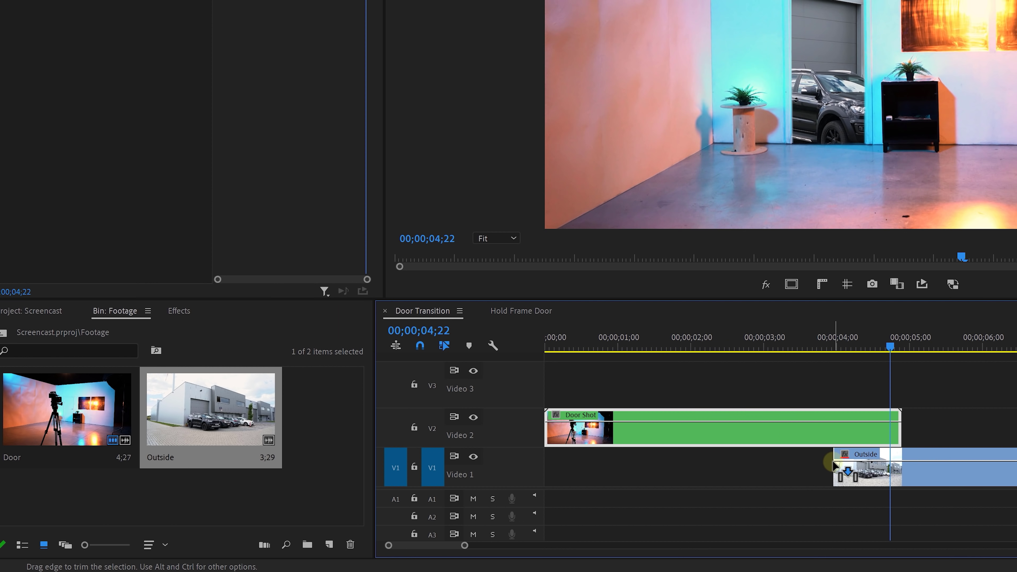
{"action": "left_click", "coordinate": [178, 312]}
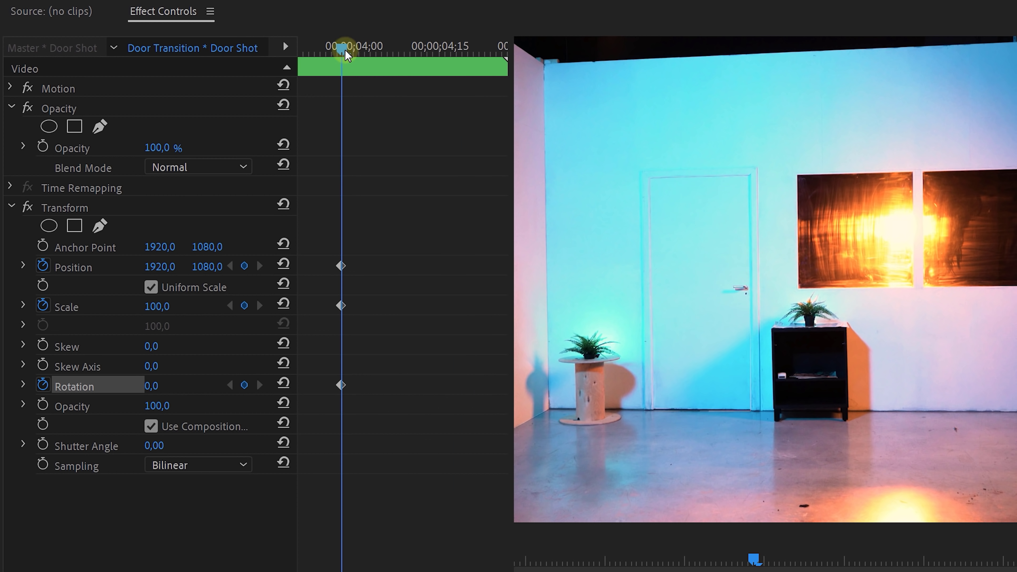
Keyframe Door Shot's Transform to Scale 350 and Rotation -90°, pushing into the doorway.
{"action": "left_click_drag", "start_coordinate": [345, 50], "coordinate": [448, 49]}
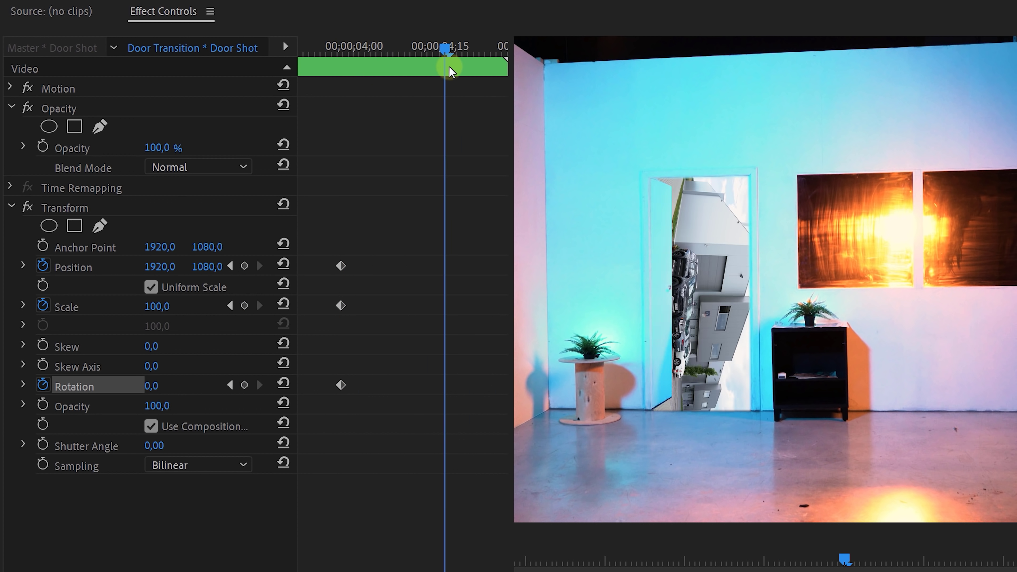
{"action": "left_click_drag", "start_coordinate": [157, 307], "coordinate": [184, 266]}
{"action": "mouse_move", "coordinate": [151, 385]}
{"action": "left_mouse_down"}
{"action": "mouse_move", "coordinate": [256, 372]}
{"action": "mouse_move", "coordinate": [166, 386]}
{"action": "left_mouse_up"}
{"action": "left_click_drag", "start_coordinate": [159, 267], "coordinate": [129, 277]}
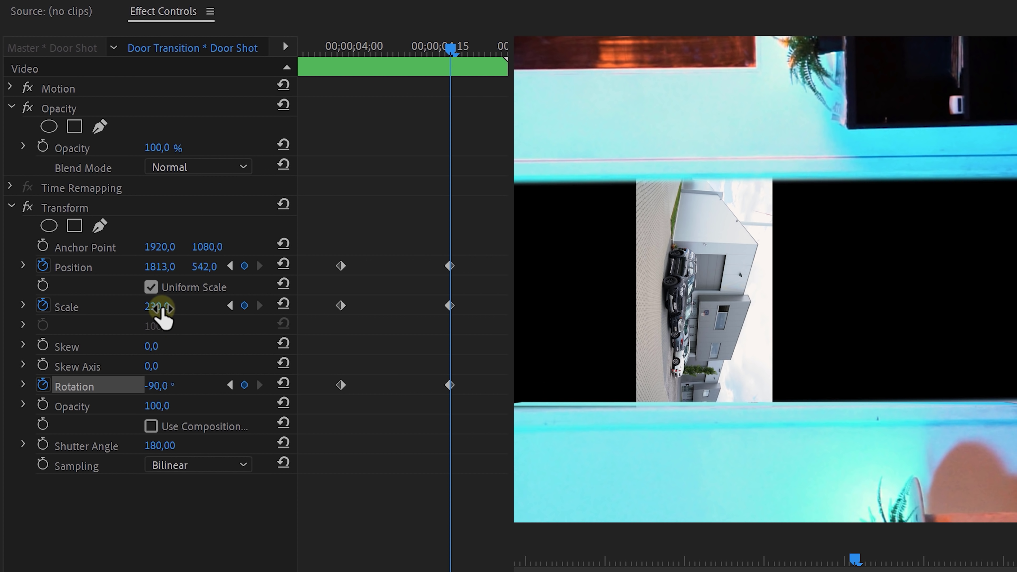
{"action": "left_click_drag", "start_coordinate": [159, 311], "coordinate": [190, 321]}
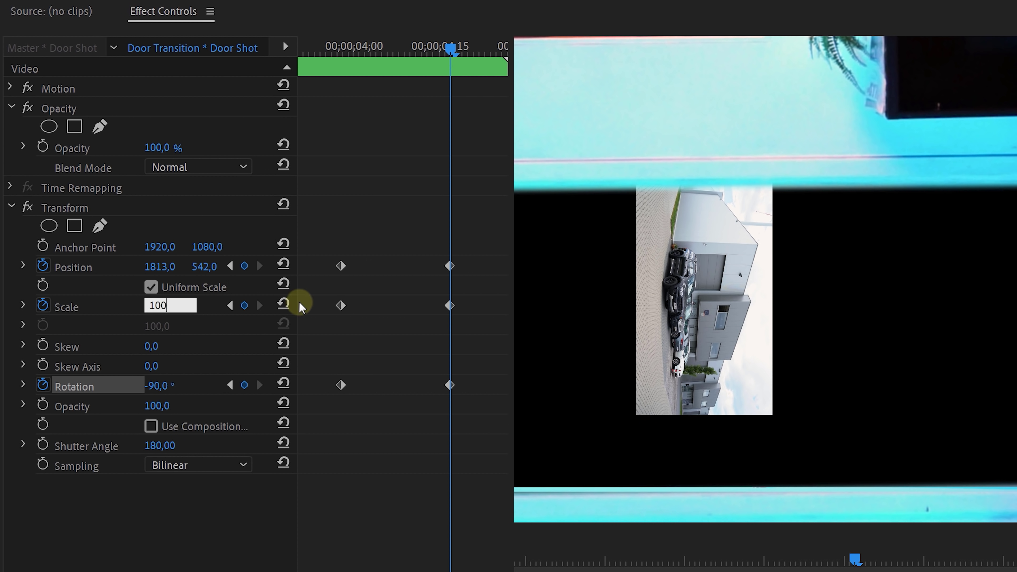
{"action": "key", "text": "Return"}
{"action": "mouse_move", "coordinate": [159, 265]}
{"action": "left_mouse_down"}
{"action": "mouse_move", "coordinate": [163, 300]}
{"action": "mouse_move", "coordinate": [0, 309]}
{"action": "mouse_move", "coordinate": [165, 268]}
{"action": "left_mouse_up"}
Keyframe the Outside clip to Scale 106, Rotation 0 and Position 1849,1163.
{"action": "left_click", "coordinate": [331, 248]}
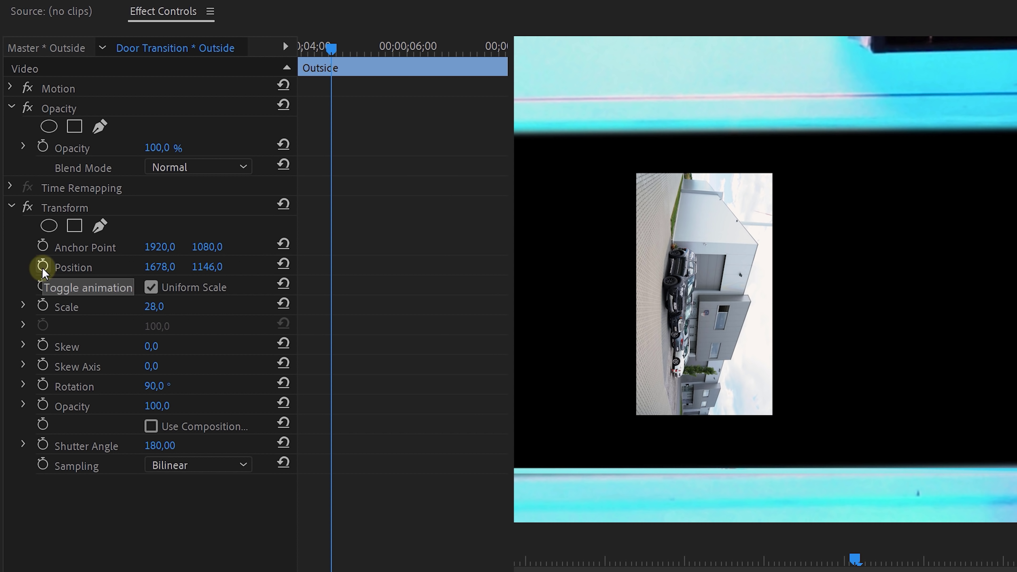
{"action": "left_click_drag", "start_coordinate": [156, 386], "coordinate": [227, 386]}
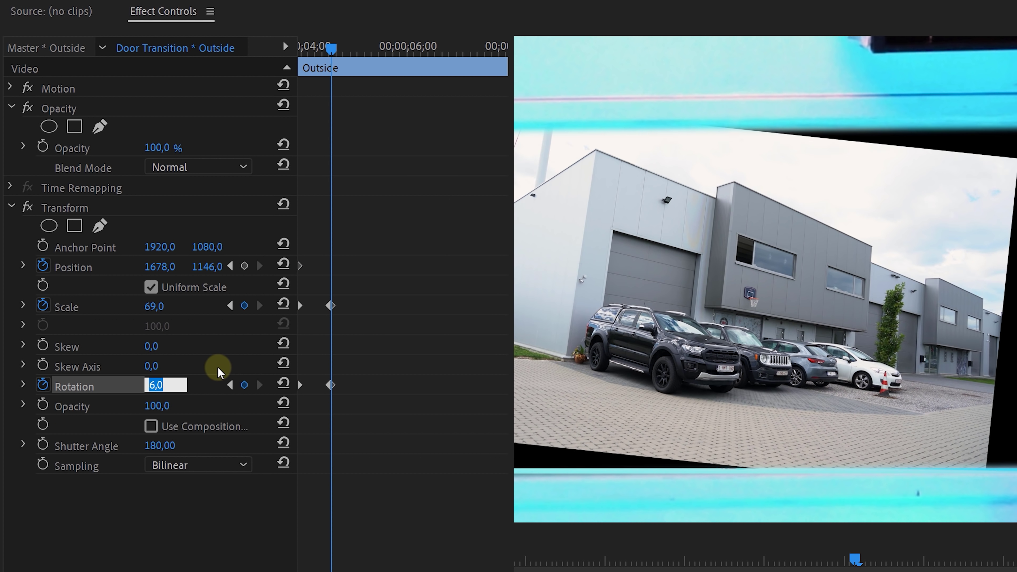
{"action": "left_click_drag", "start_coordinate": [160, 267], "coordinate": [336, 266]}
{"action": "mouse_move", "coordinate": [157, 307]}
{"action": "left_mouse_down"}
{"action": "mouse_move", "coordinate": [230, 297]}
{"action": "mouse_move", "coordinate": [169, 309]}
{"action": "left_mouse_up"}
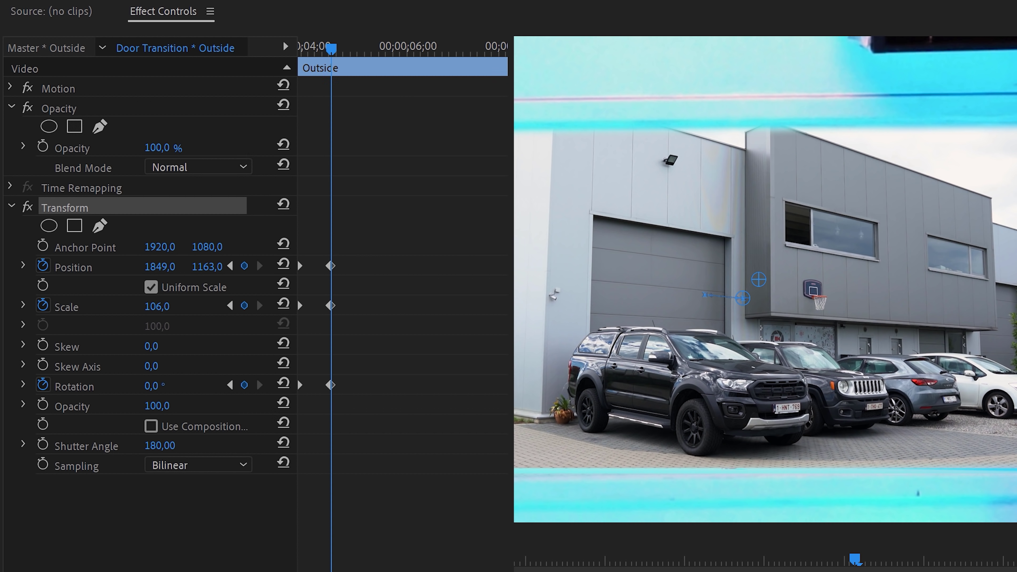